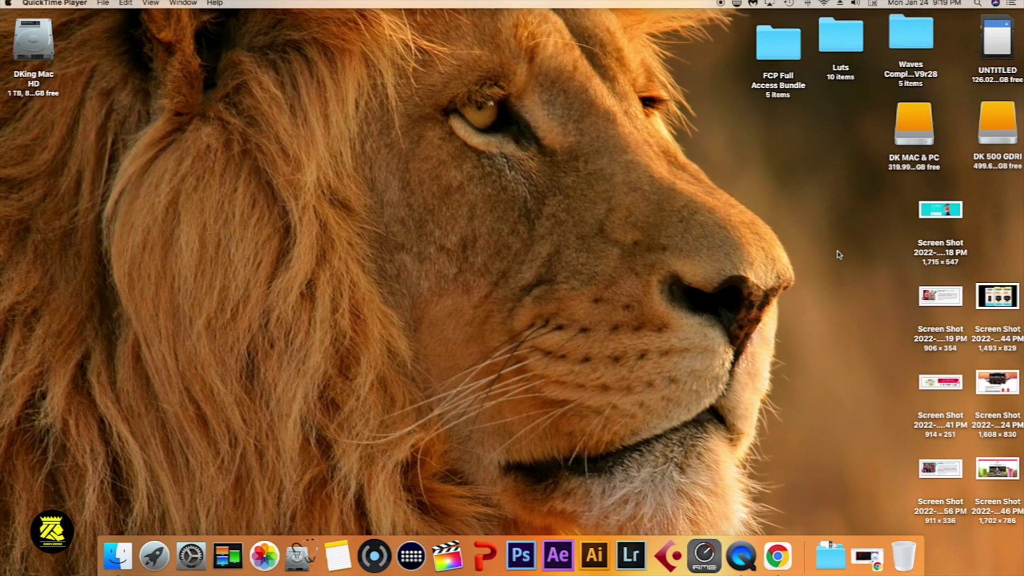
Check this Mac's macOS version in About This Mac, then return to the version chart document
{"action": "left_click", "coordinate": [9, 5]}
{"action": "left_click", "coordinate": [22, 15]}
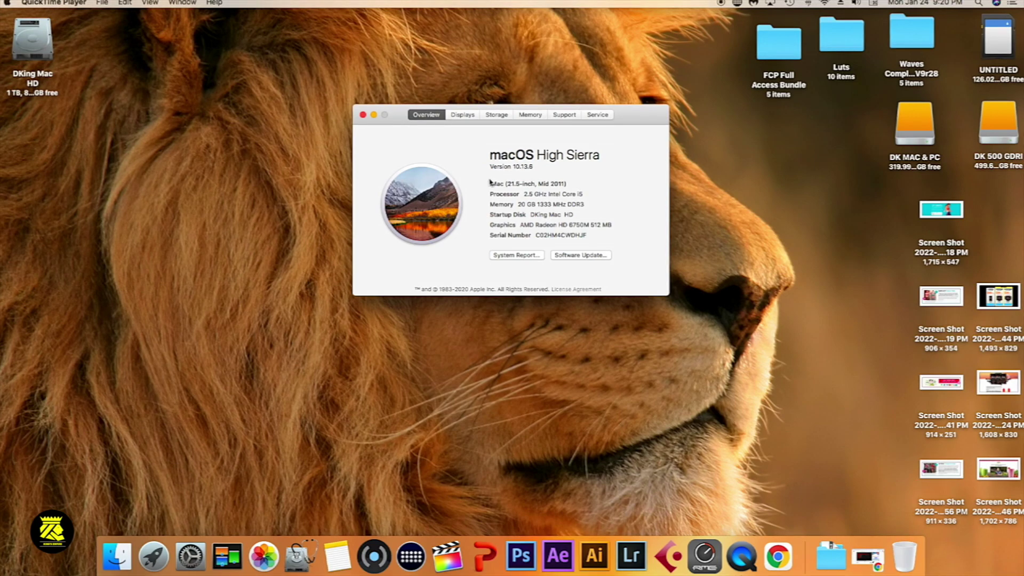
{"action": "left_click", "coordinate": [363, 115]}
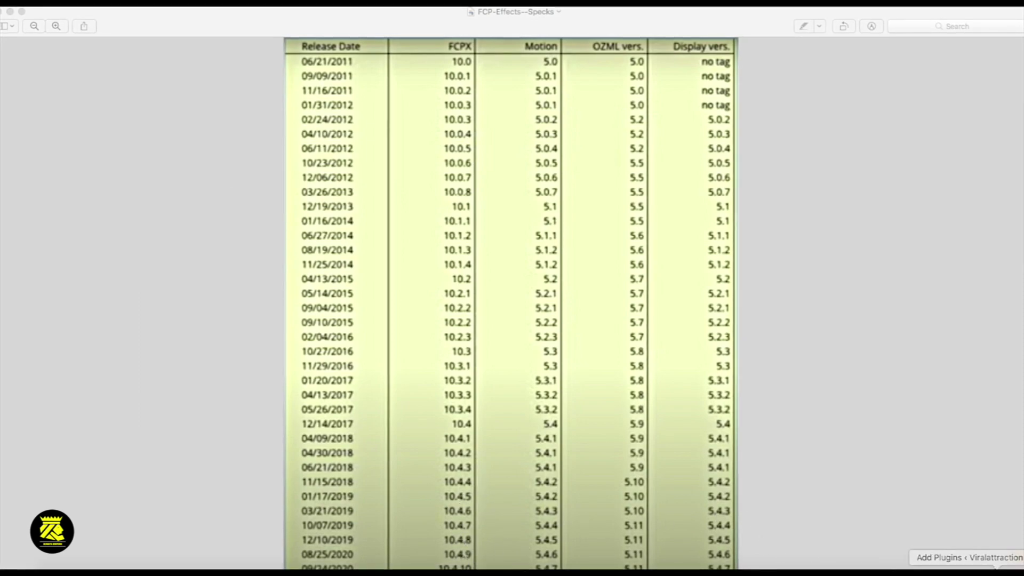
{"action": "left_click", "coordinate": [680, 31]}
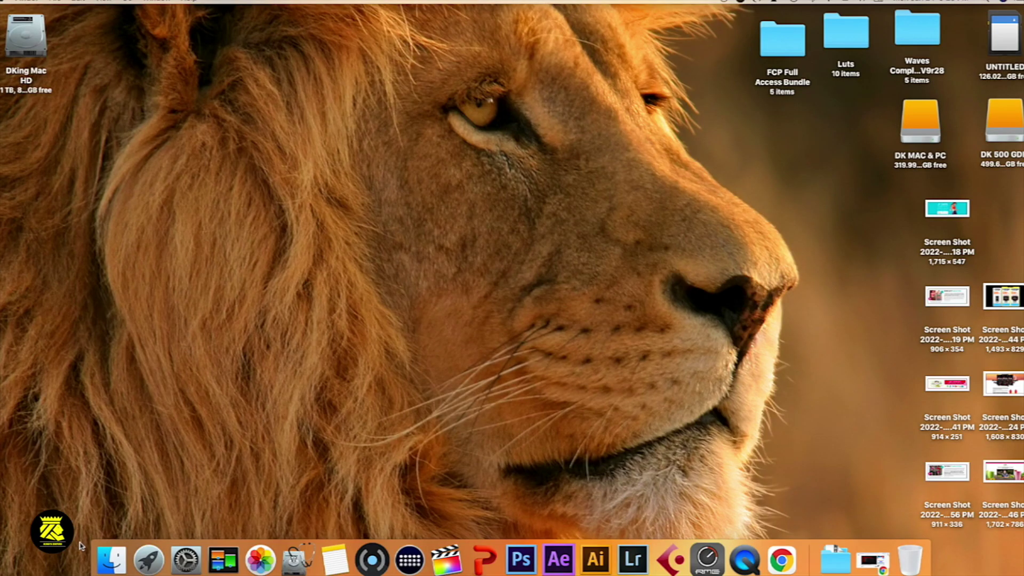
In a new Finder window, go from home to Movies > Motion Templates > Effects, enlarging the window
{"action": "left_click", "coordinate": [111, 559]}
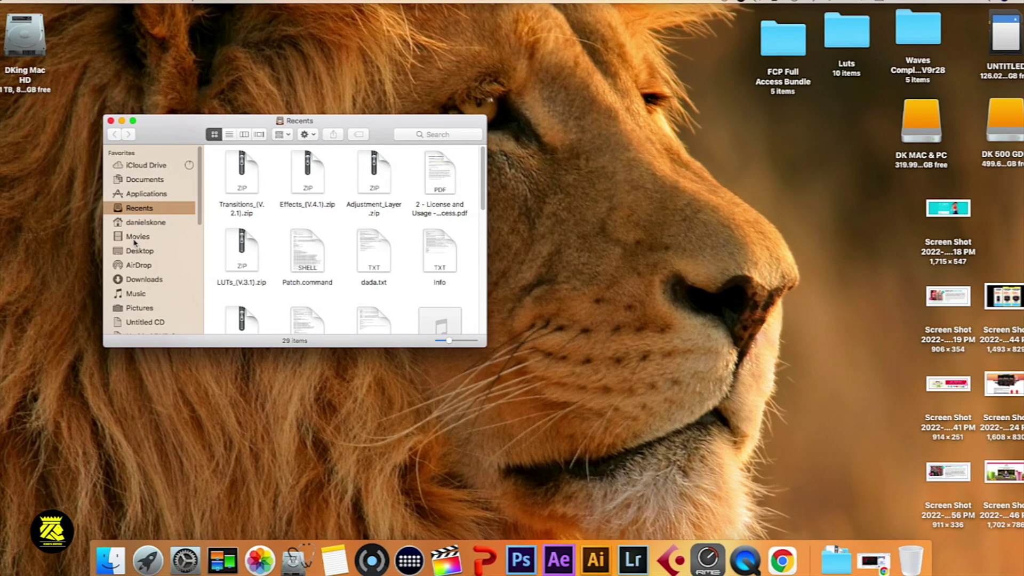
{"action": "left_click", "coordinate": [131, 222]}
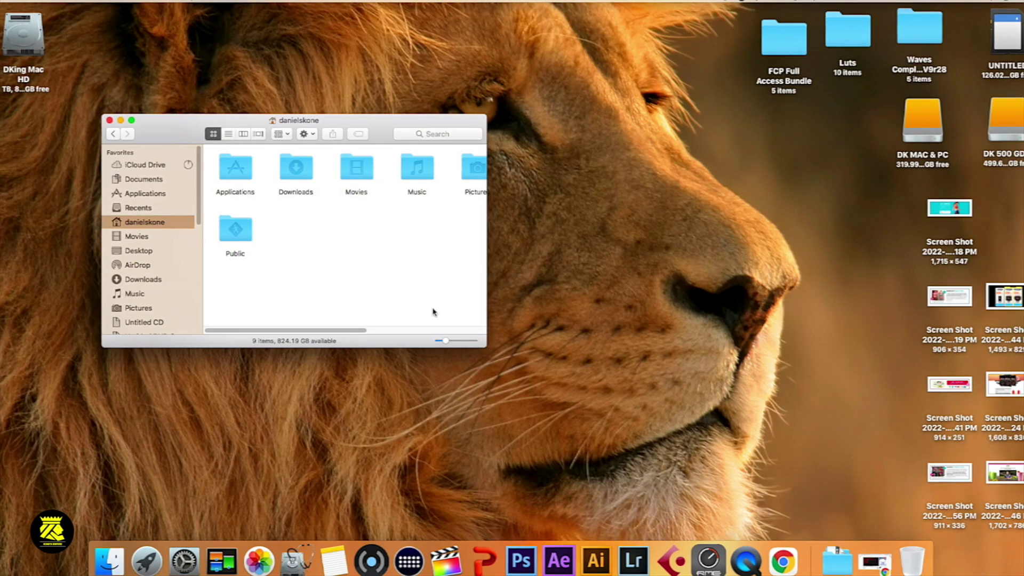
{"action": "left_click_drag", "start_coordinate": [486, 347], "coordinate": [653, 367]}
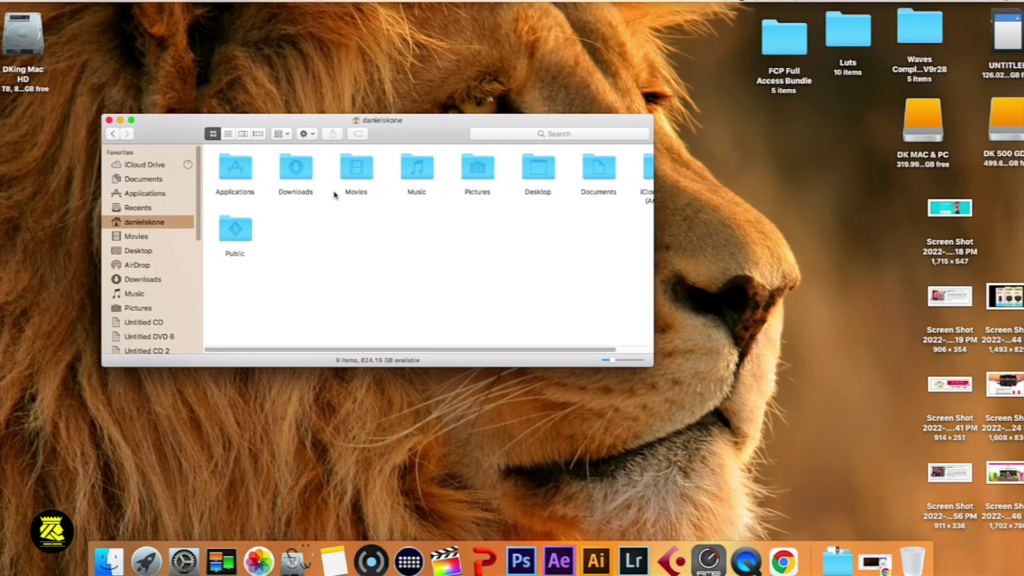
{"action": "double_click", "coordinate": [356, 168]}
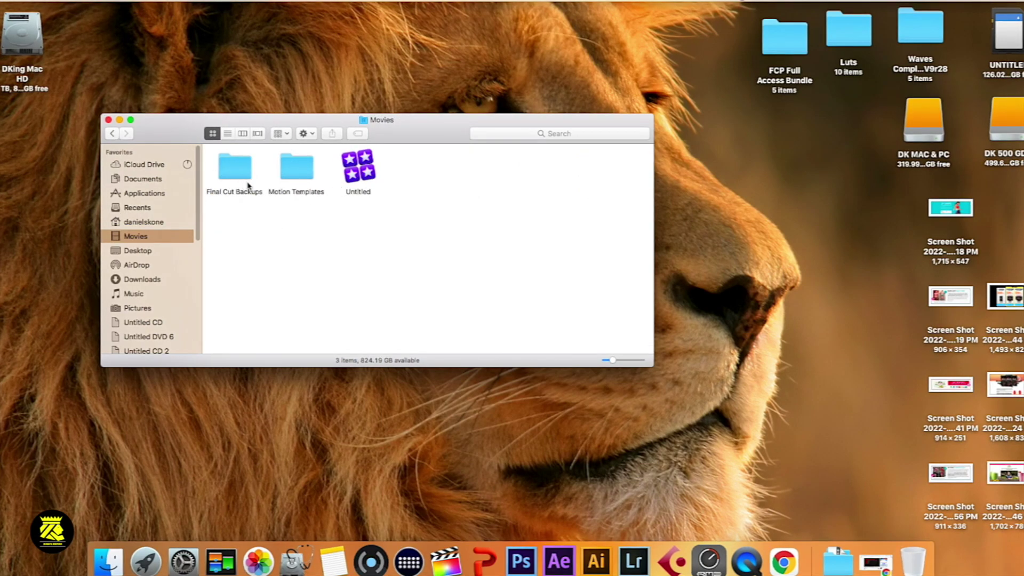
{"action": "double_click", "coordinate": [294, 175]}
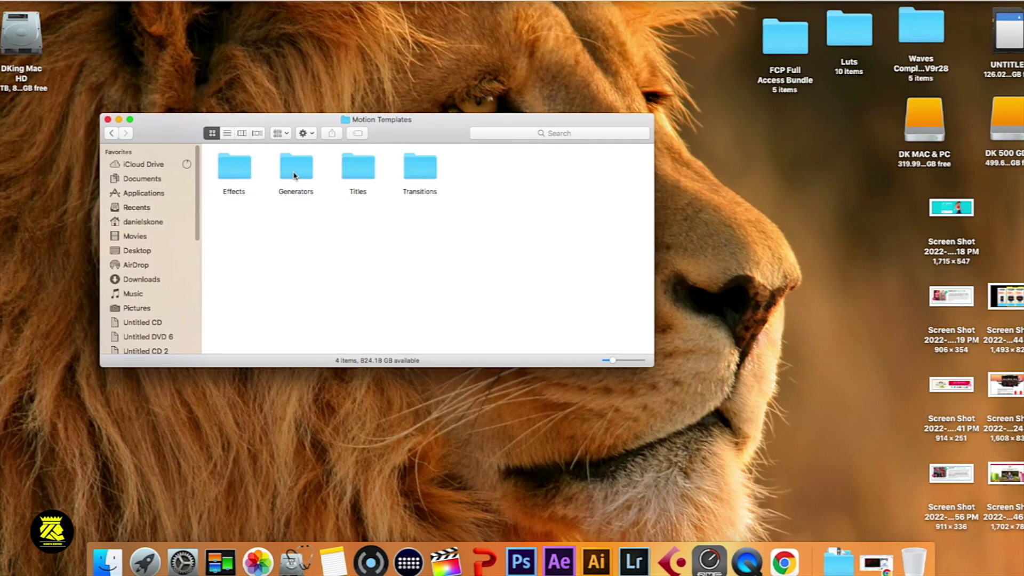
{"action": "double_click", "coordinate": [238, 175]}
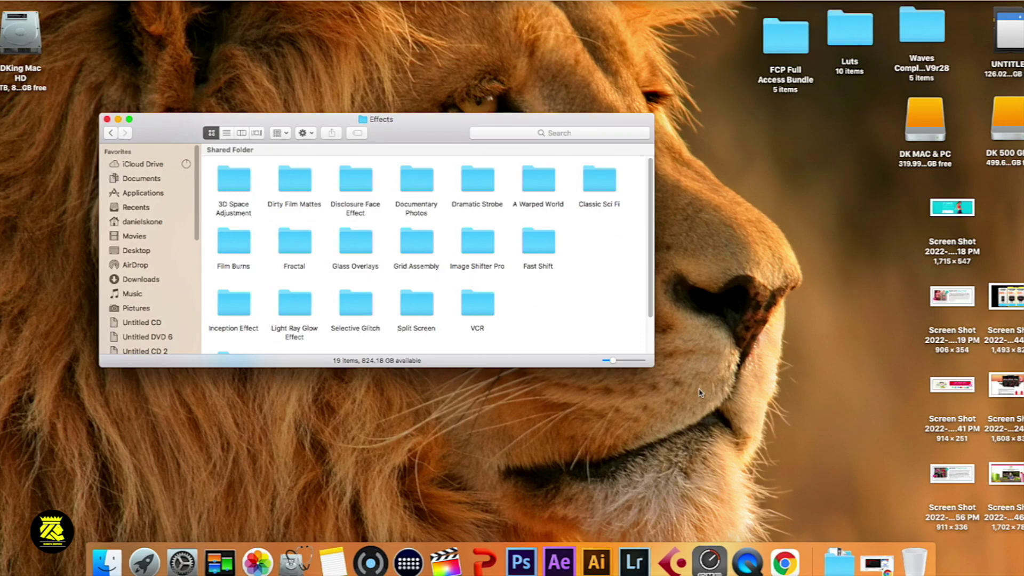
{"action": "left_click_drag", "start_coordinate": [647, 364], "coordinate": [764, 456]}
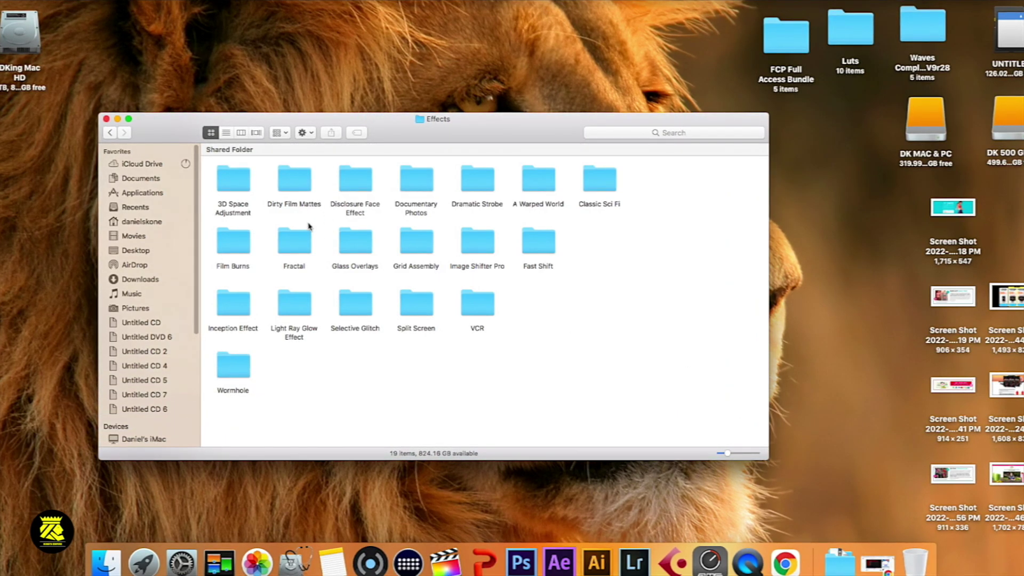
Switch to column view and open 3D Space Adjustment.moef from its folder
{"action": "left_click", "coordinate": [225, 133]}
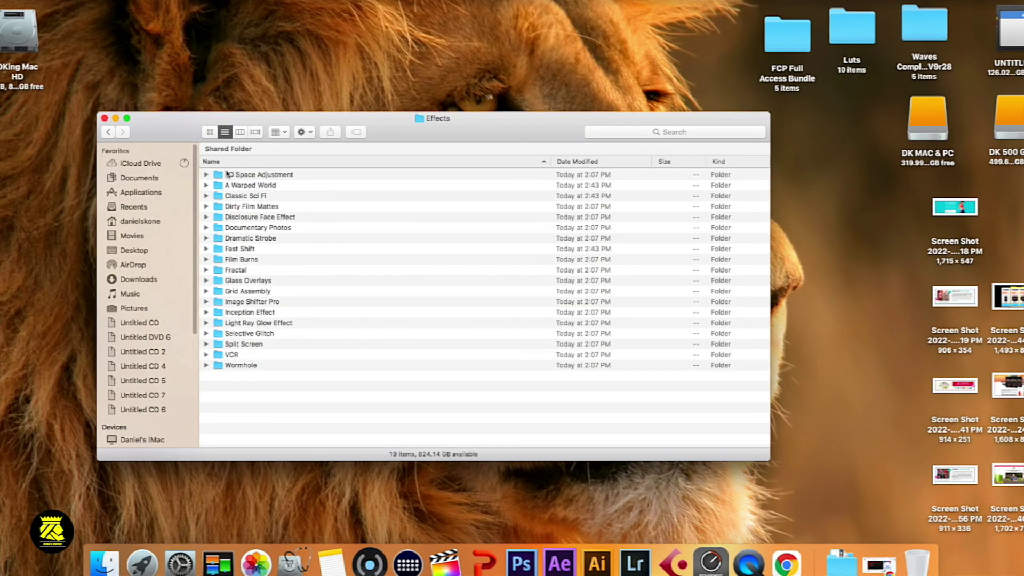
{"action": "left_click", "coordinate": [239, 131]}
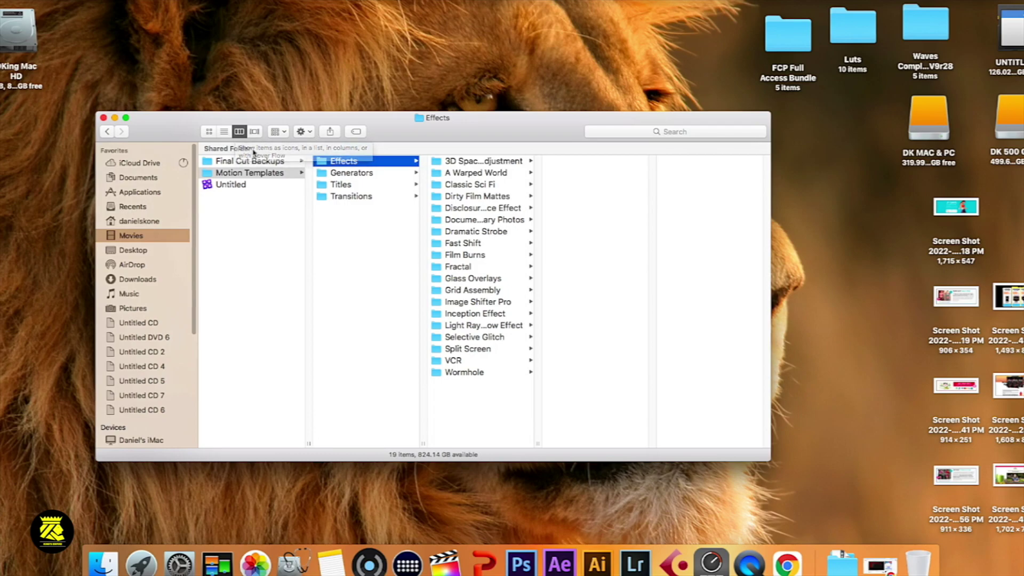
{"action": "left_click", "coordinate": [500, 163]}
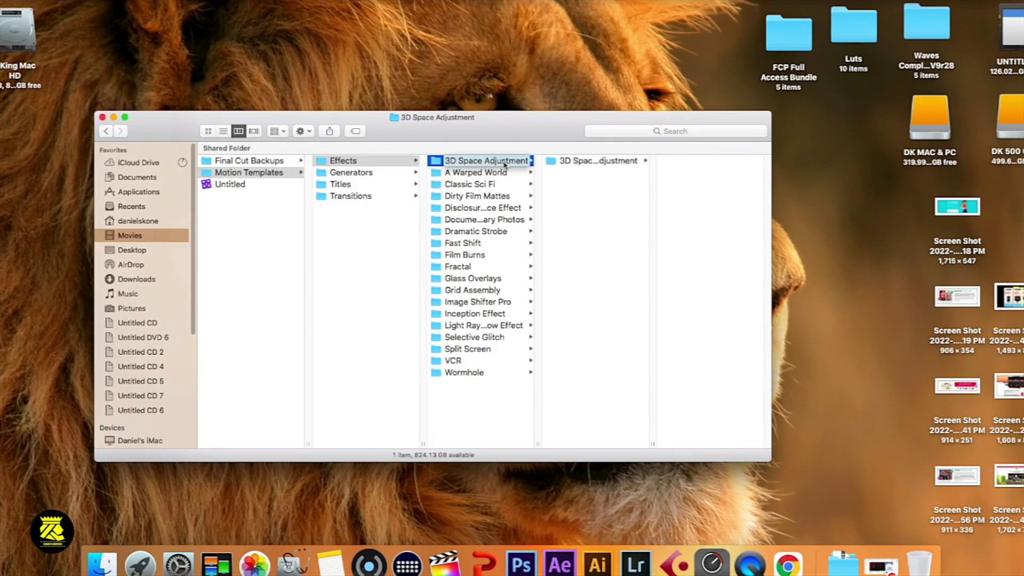
{"action": "left_click", "coordinate": [603, 161]}
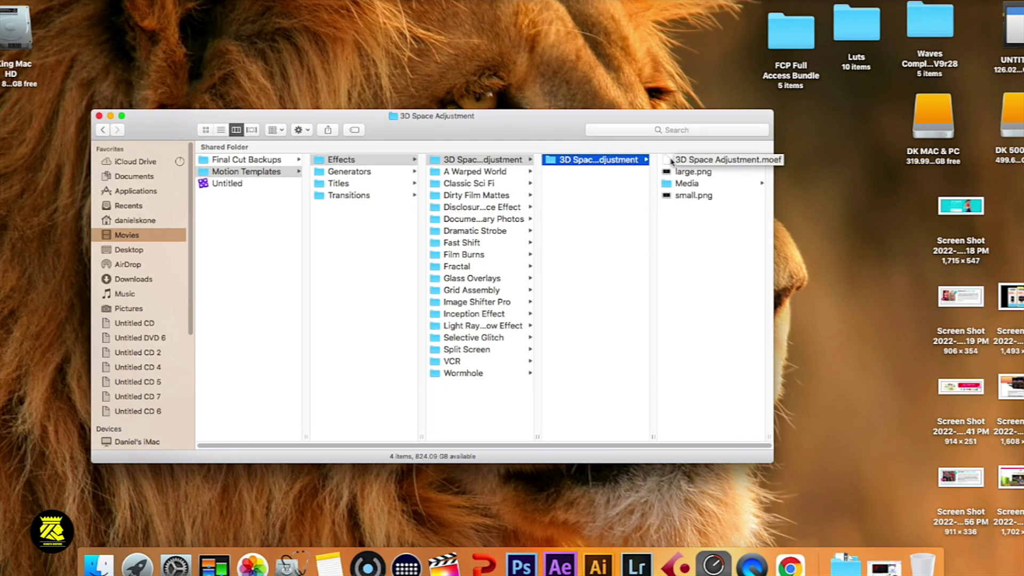
{"action": "double_click", "coordinate": [723, 160]}
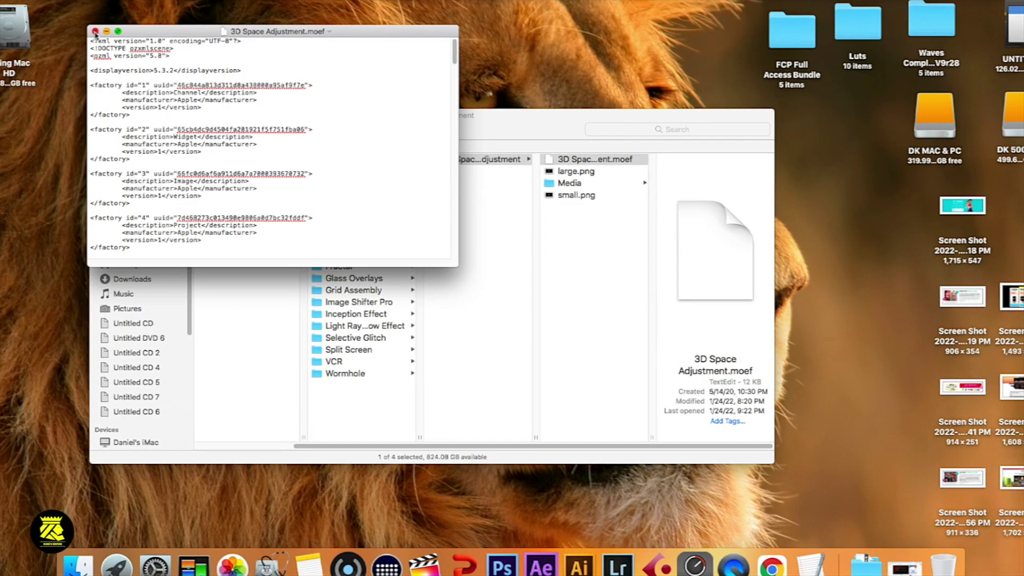
Reopen 3D Space Adjustment.moef in TextEdit via Open With > Other, then close it
{"action": "left_click", "coordinate": [95, 32]}
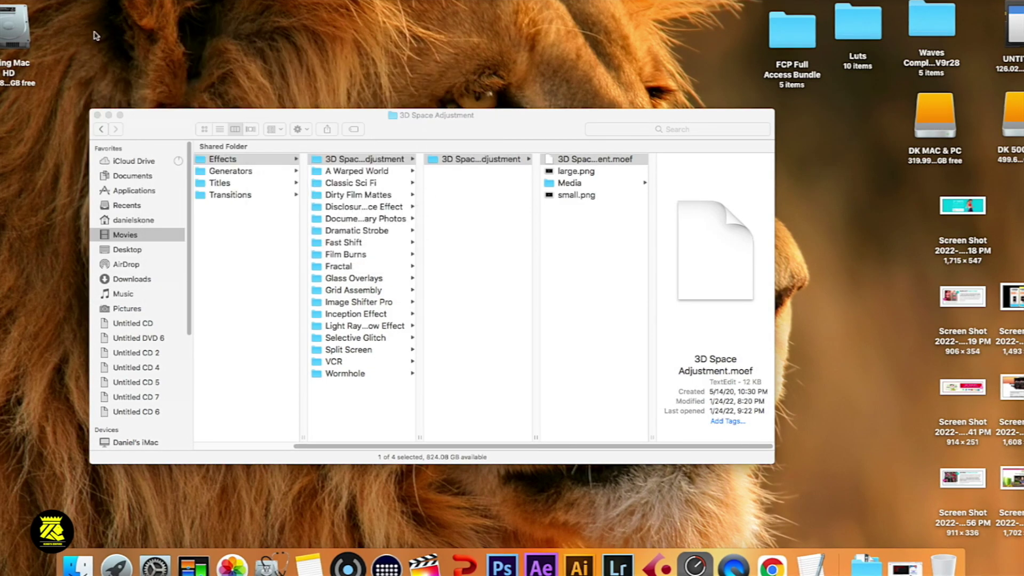
{"action": "right_click", "coordinate": [586, 160]}
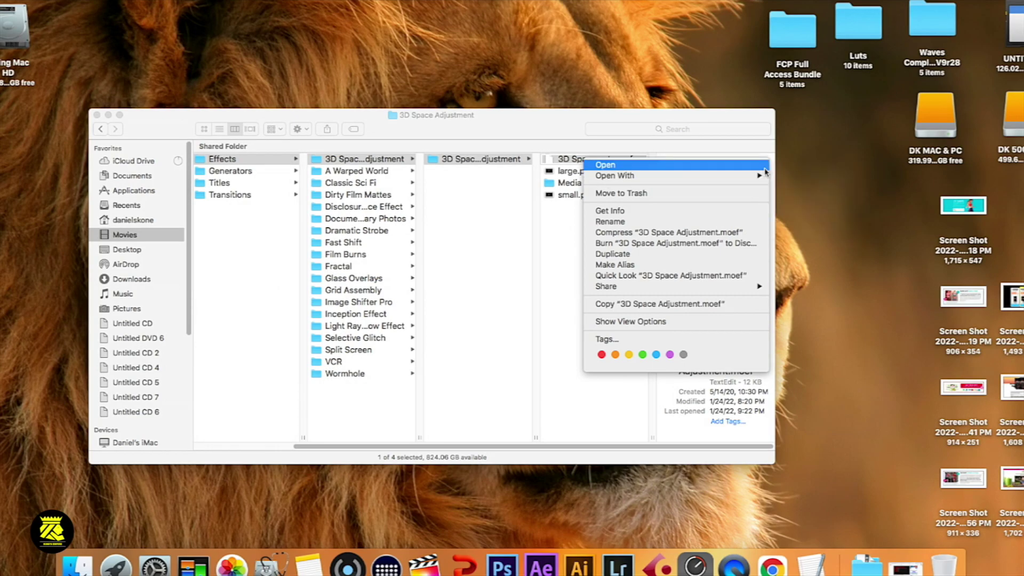
{"action": "mouse_move", "coordinate": [683, 178]}
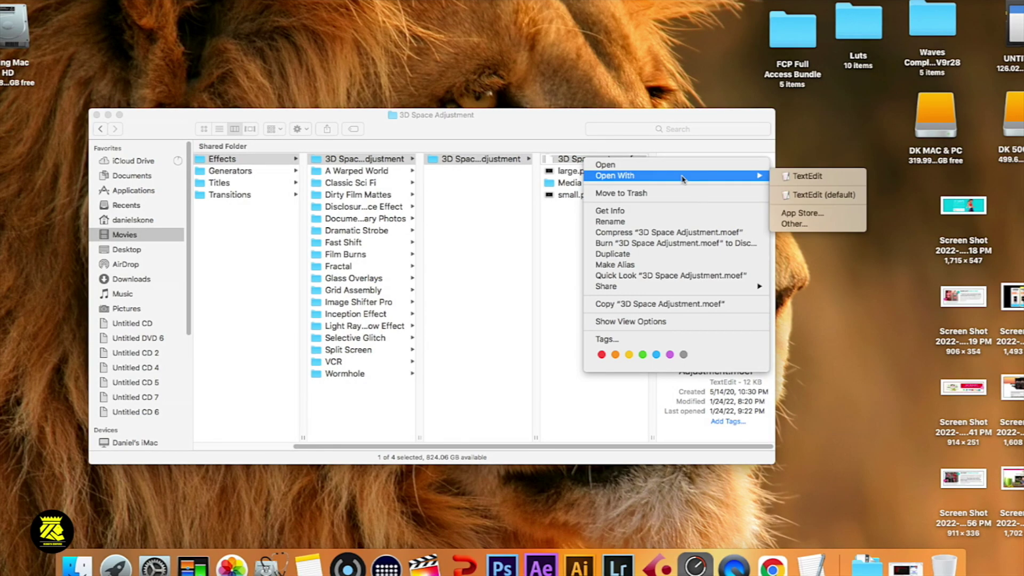
{"action": "left_click", "coordinate": [812, 224]}
{"action": "scroll", "coordinate": [526, 205], "scroll_direction": "down", "scroll_amount": 1}
{"action": "scroll", "coordinate": [525, 204], "scroll_direction": "down", "scroll_amount": 10}
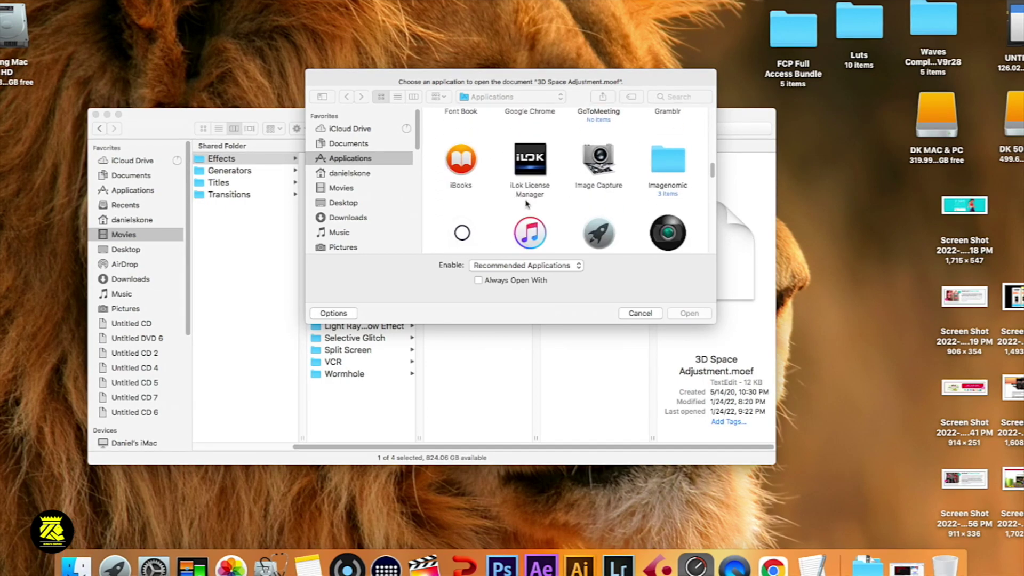
{"action": "scroll", "coordinate": [526, 203], "scroll_direction": "down", "scroll_amount": 10}
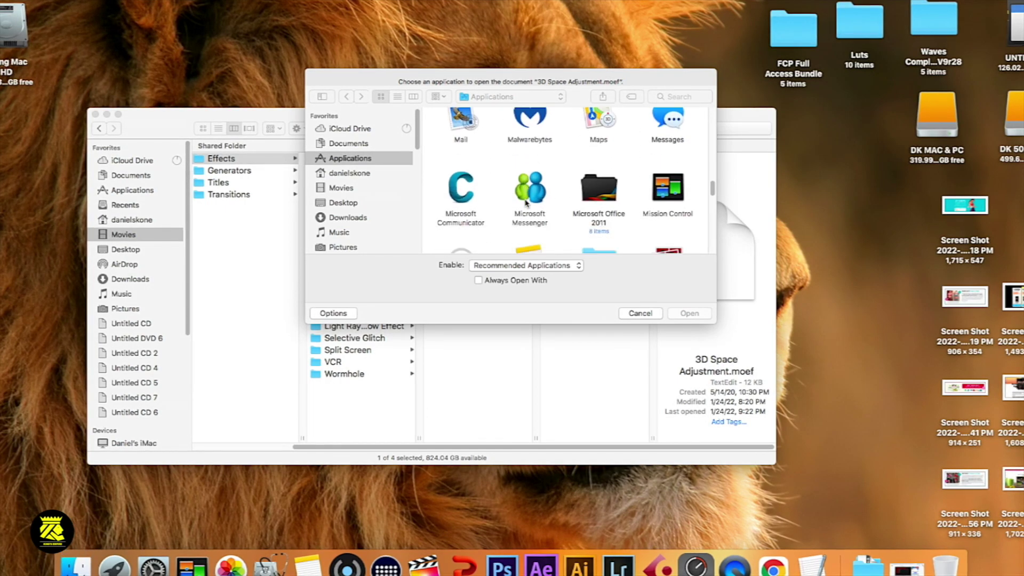
{"action": "scroll", "coordinate": [526, 203], "scroll_direction": "down", "scroll_amount": 10}
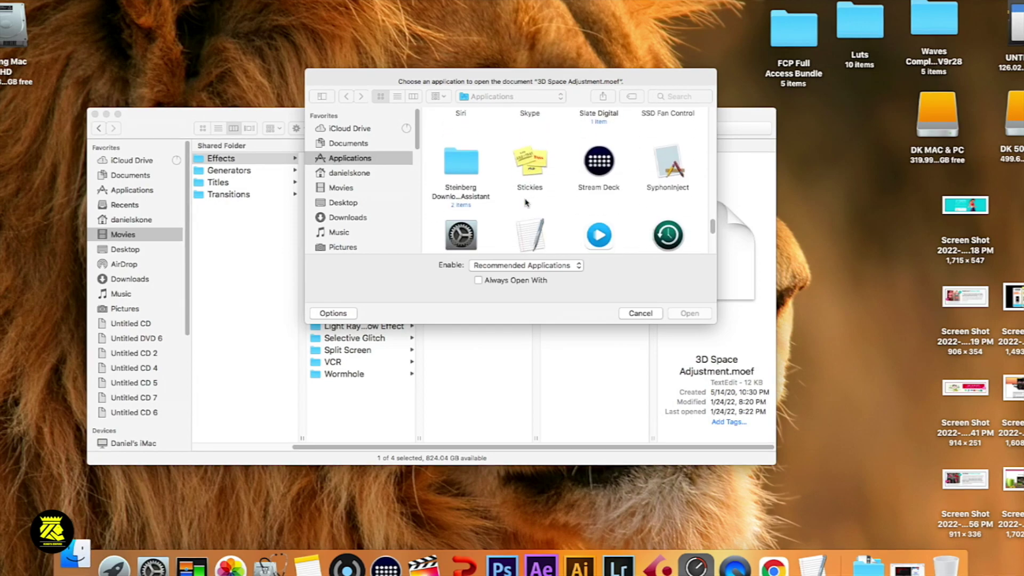
{"action": "left_click", "coordinate": [527, 202]}
{"action": "left_click", "coordinate": [692, 313]}
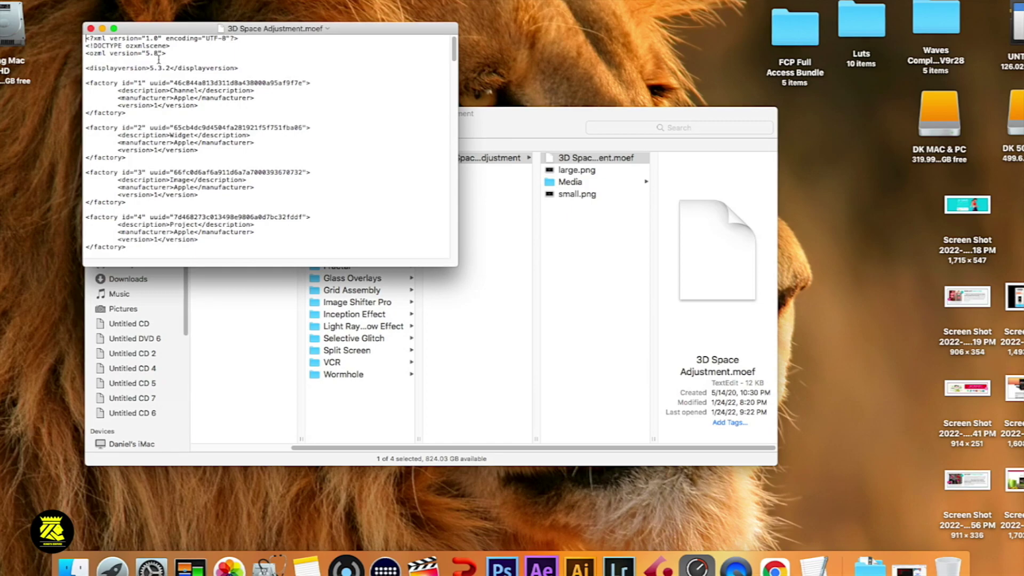
{"action": "left_click", "coordinate": [91, 28]}
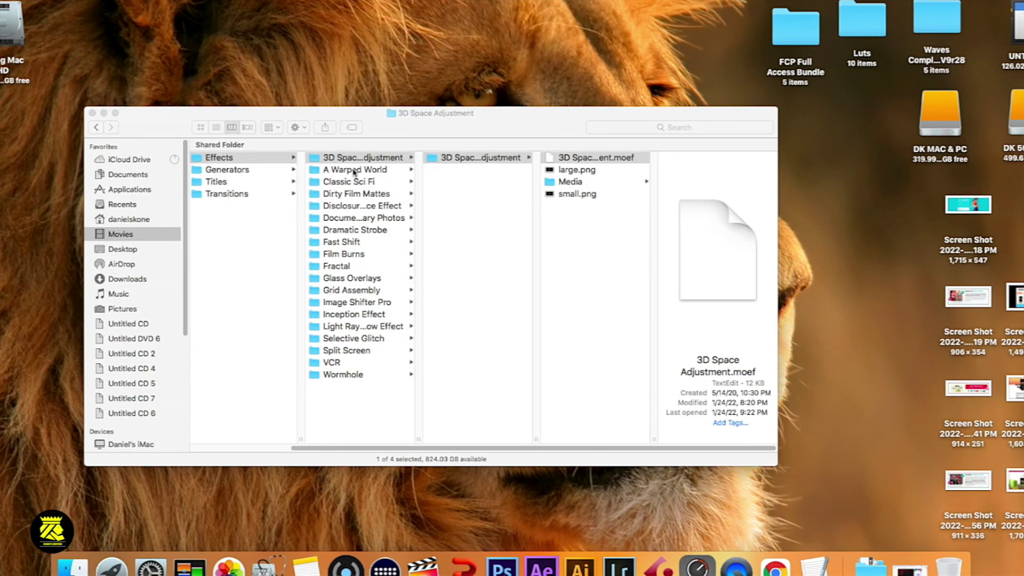
Open 360 Warp 1 from A Warped World in TextEdit, close it, then select Classic Sci Fi
{"action": "left_click", "coordinate": [360, 174]}
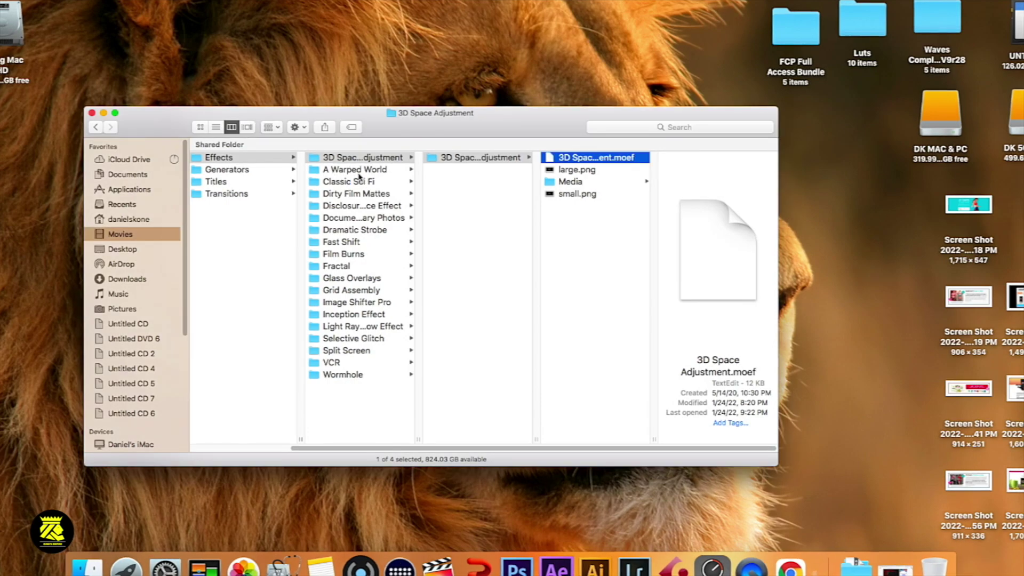
{"action": "left_click", "coordinate": [480, 157]}
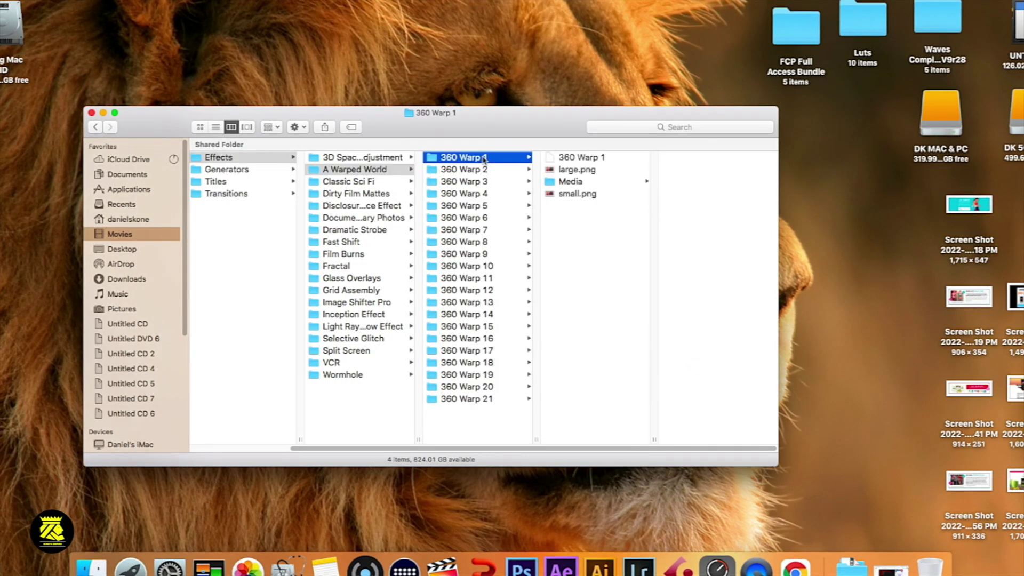
{"action": "double_click", "coordinate": [579, 158]}
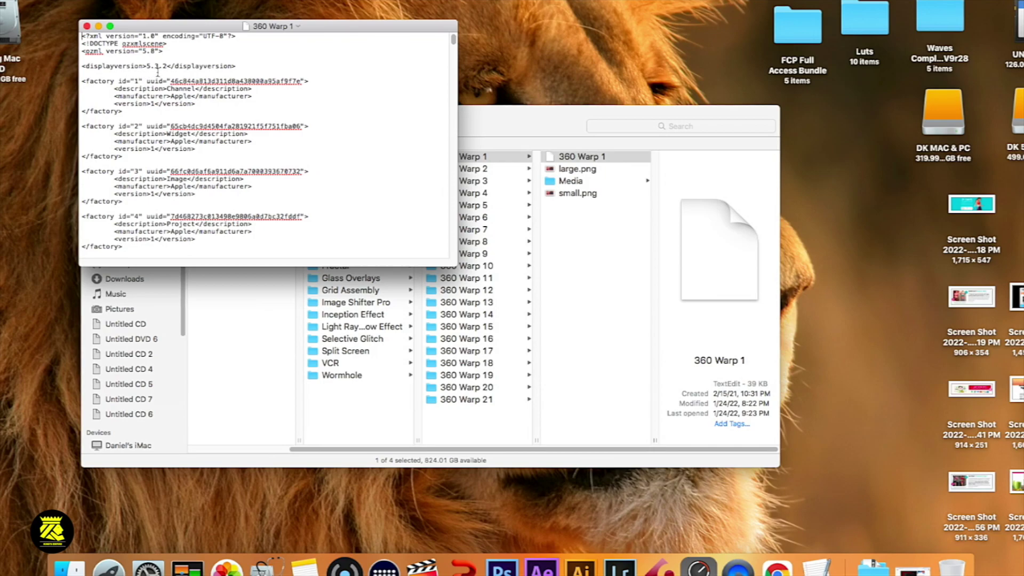
{"action": "left_click", "coordinate": [87, 26]}
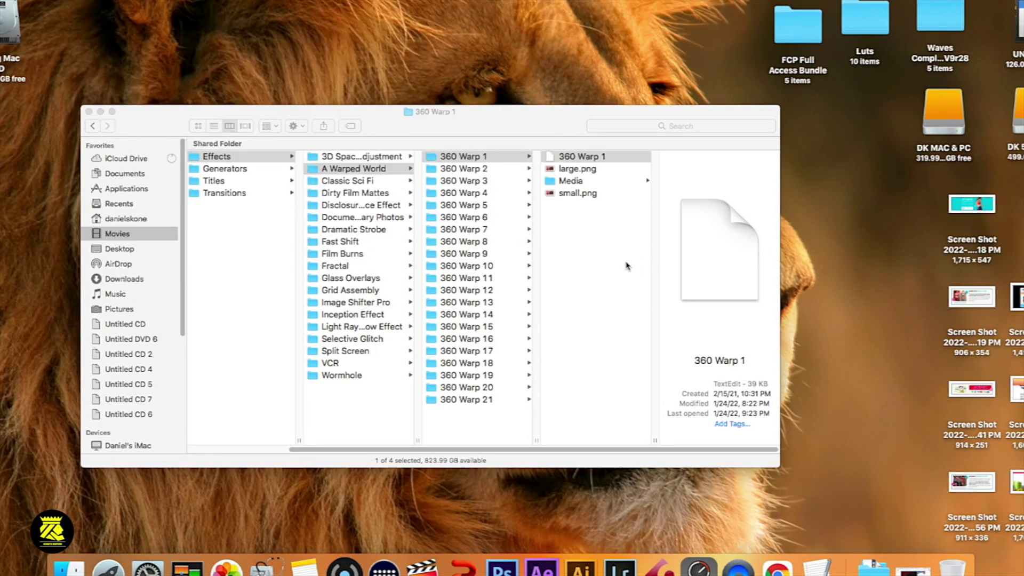
{"action": "left_click", "coordinate": [370, 182]}
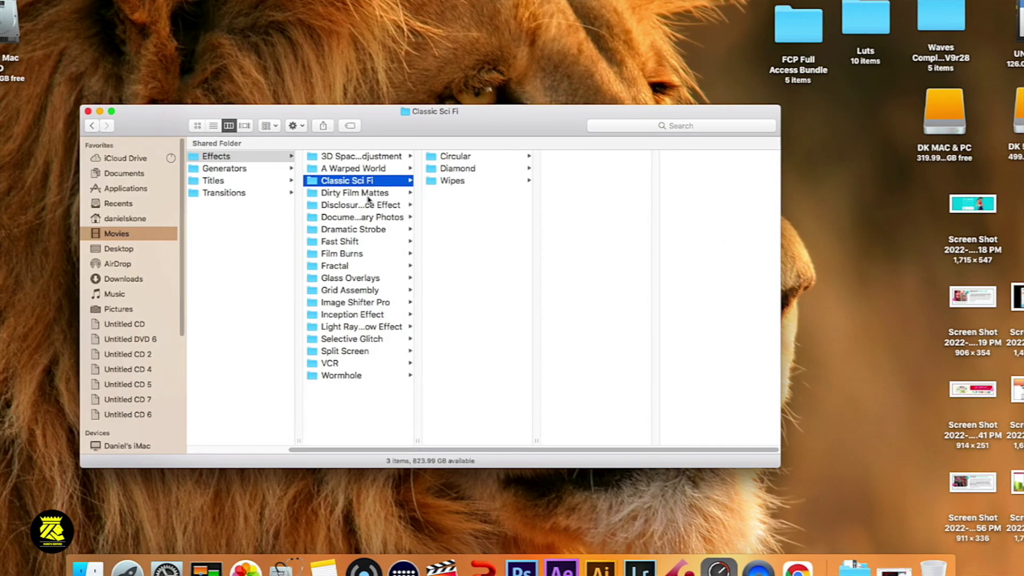
Open the 8mm Film Scan 1 and 8mm Film Scan 2 templates from Dirty Film Mattes in TextEdit
{"action": "left_click", "coordinate": [369, 198]}
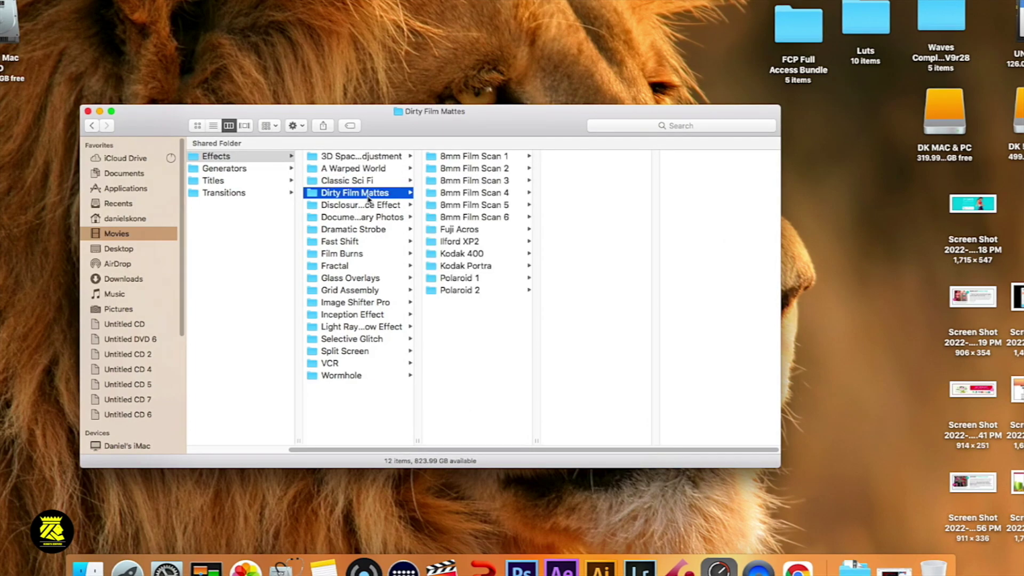
{"action": "left_click", "coordinate": [486, 156]}
{"action": "double_click", "coordinate": [585, 157]}
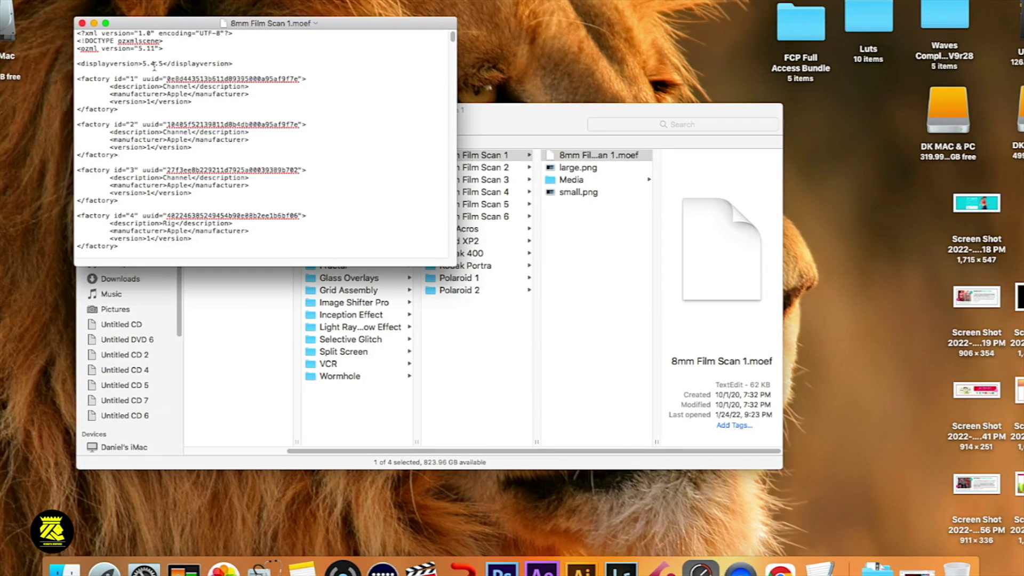
{"action": "left_click_drag", "start_coordinate": [315, 25], "coordinate": [222, 29]}
{"action": "left_click", "coordinate": [465, 168]}
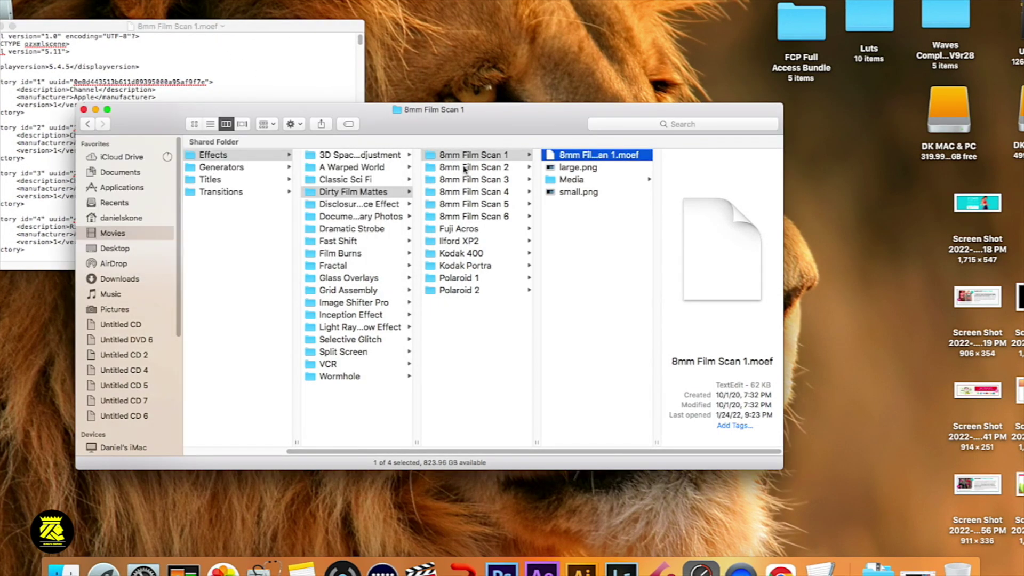
{"action": "left_click", "coordinate": [477, 168]}
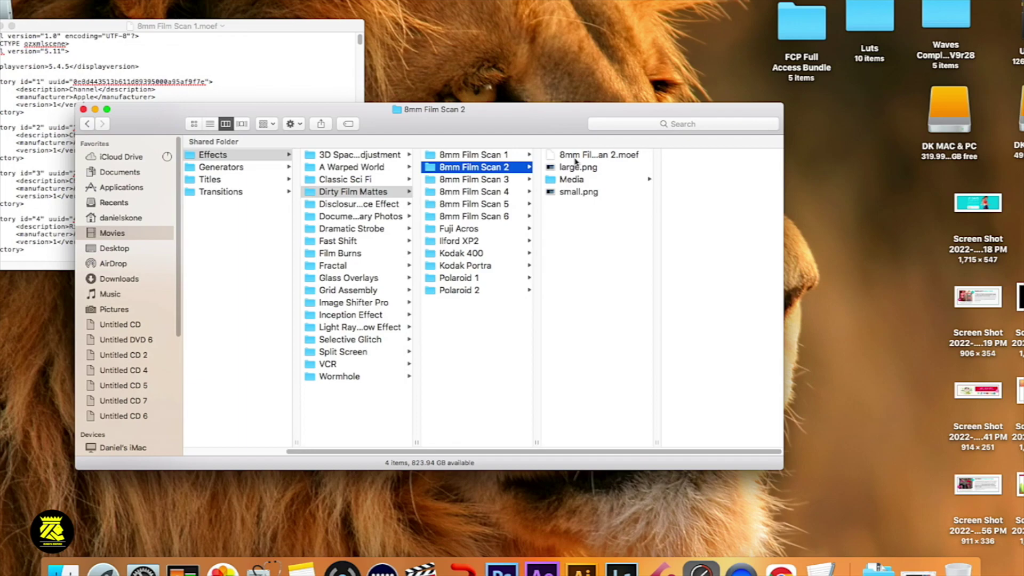
{"action": "double_click", "coordinate": [566, 155]}
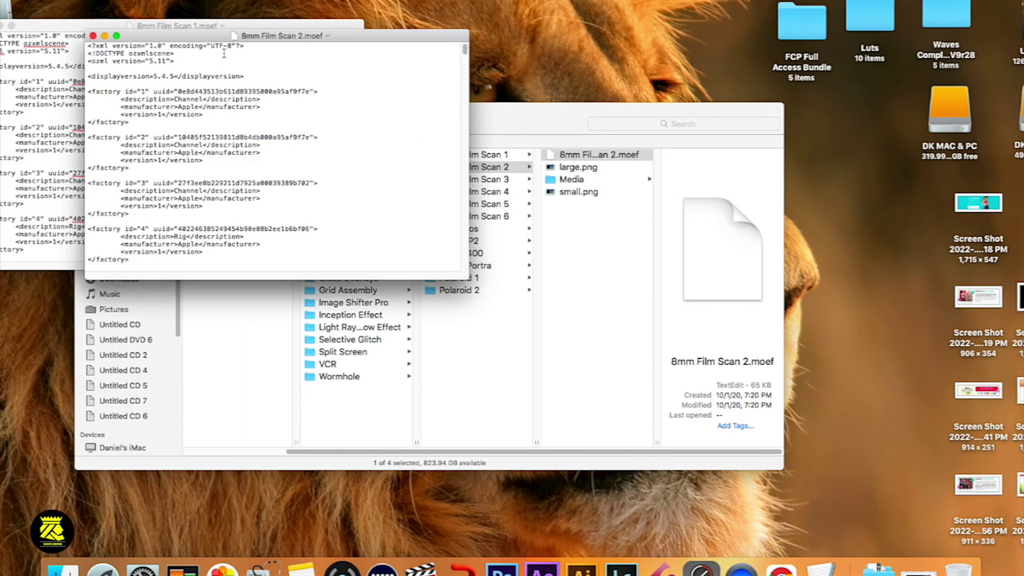
Open the 8mm Film Scan 3 and 8mm Film Scan 4 templates in TextEdit
{"action": "left_click_drag", "start_coordinate": [561, 119], "coordinate": [812, 205]}
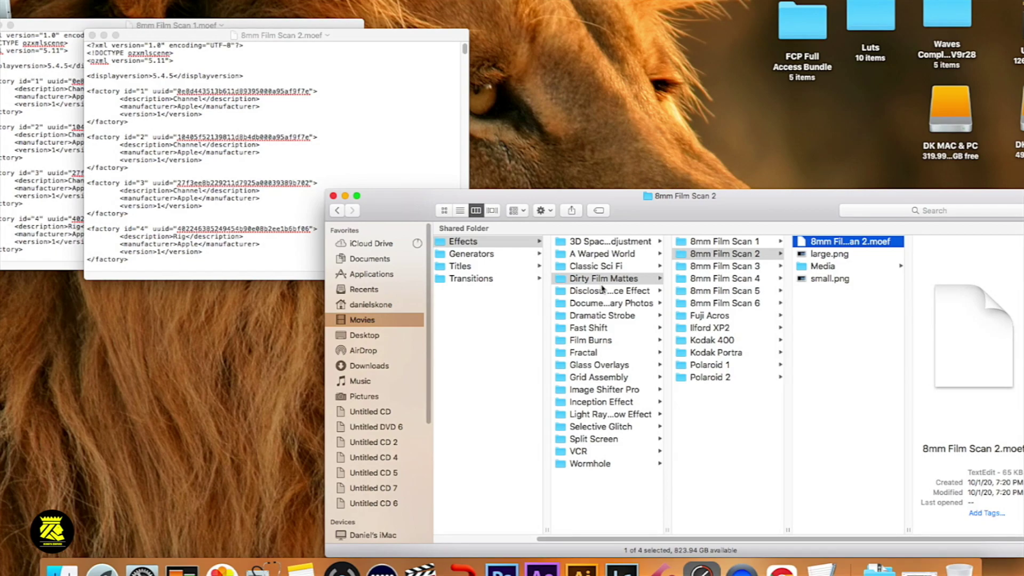
{"action": "left_click", "coordinate": [742, 268]}
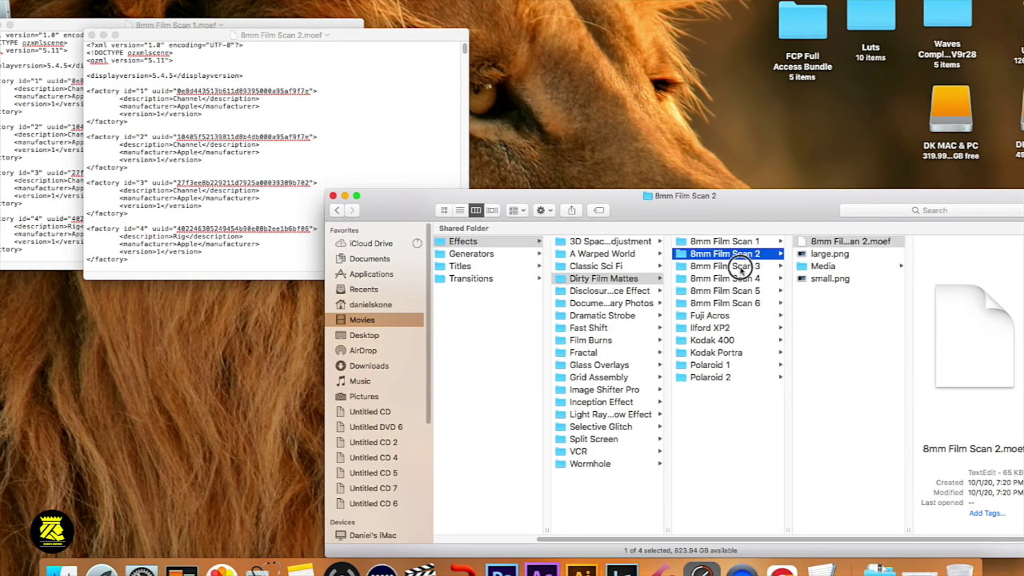
{"action": "left_click", "coordinate": [830, 242]}
{"action": "double_click", "coordinate": [831, 243]}
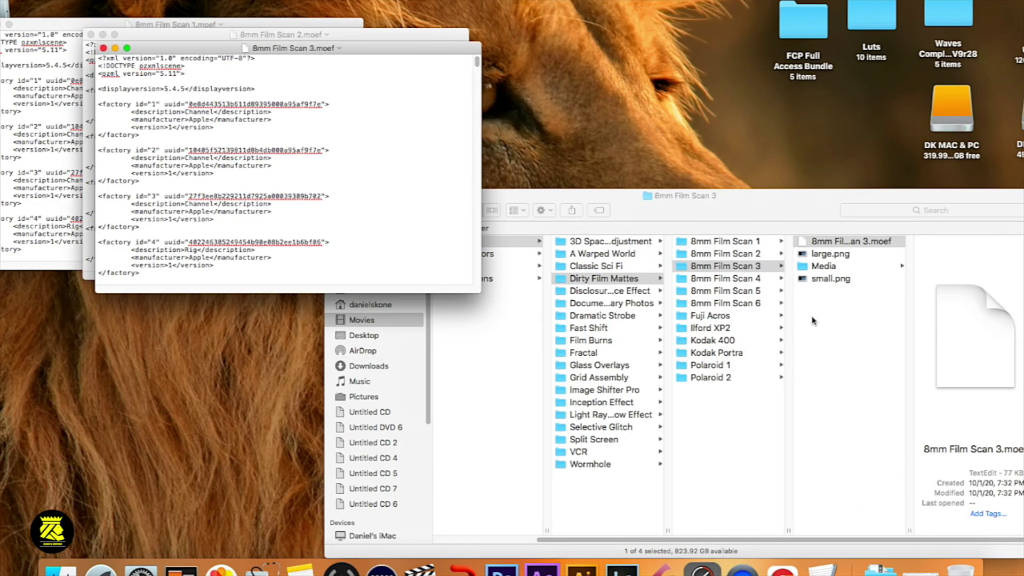
{"action": "left_click", "coordinate": [739, 282]}
{"action": "left_click", "coordinate": [739, 280]}
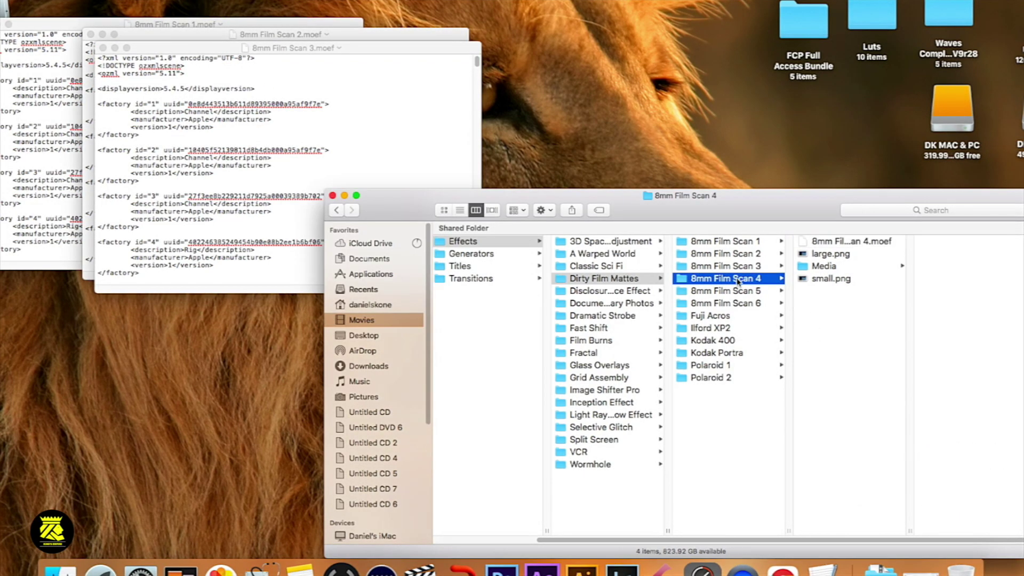
{"action": "double_click", "coordinate": [838, 243]}
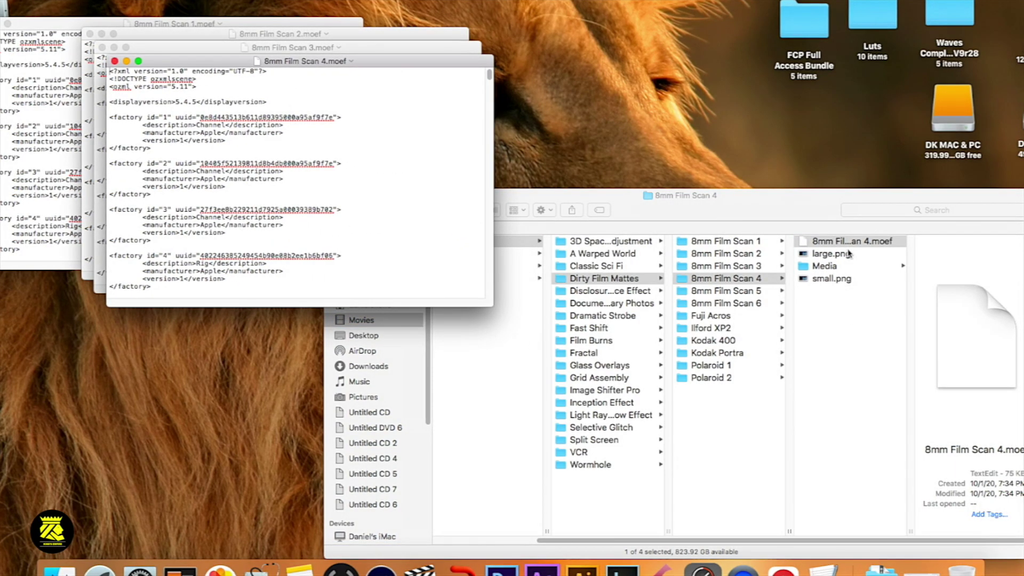
Open the 8mm Film Scan 5 and 8mm Film Scan 6 templates in TextEdit
{"action": "left_click", "coordinate": [752, 293]}
{"action": "left_click", "coordinate": [751, 292]}
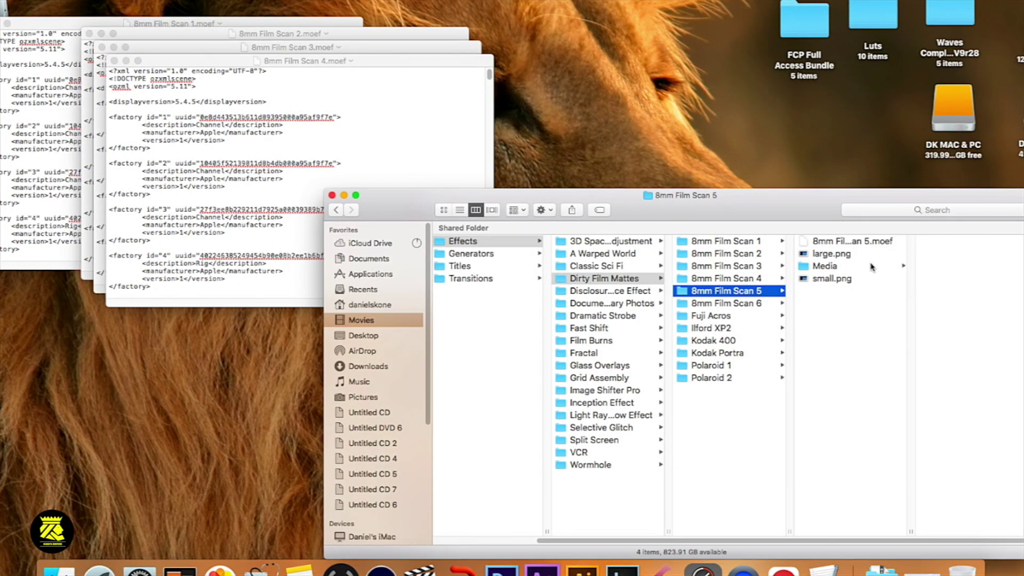
{"action": "double_click", "coordinate": [838, 243]}
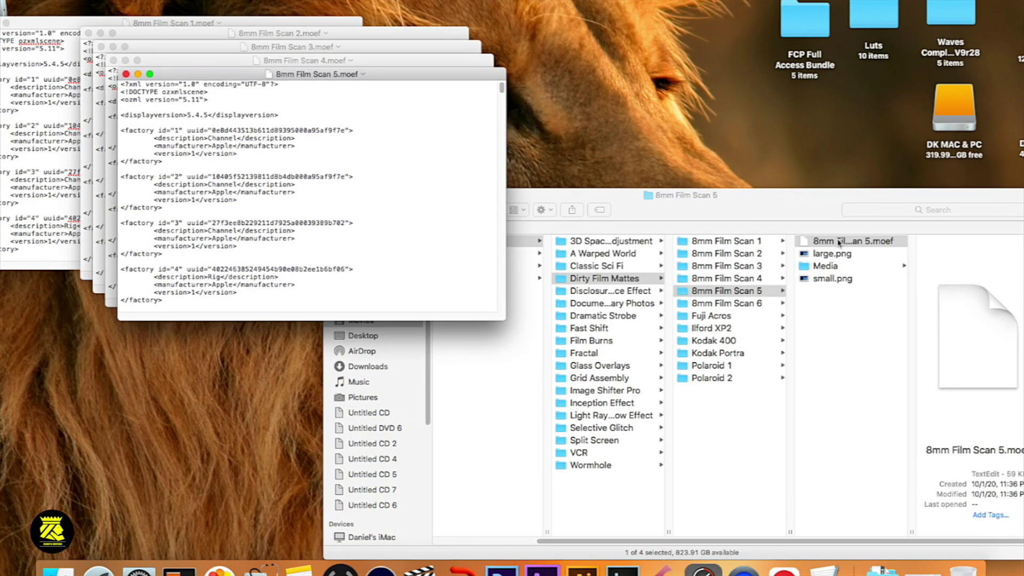
{"action": "left_click", "coordinate": [739, 303]}
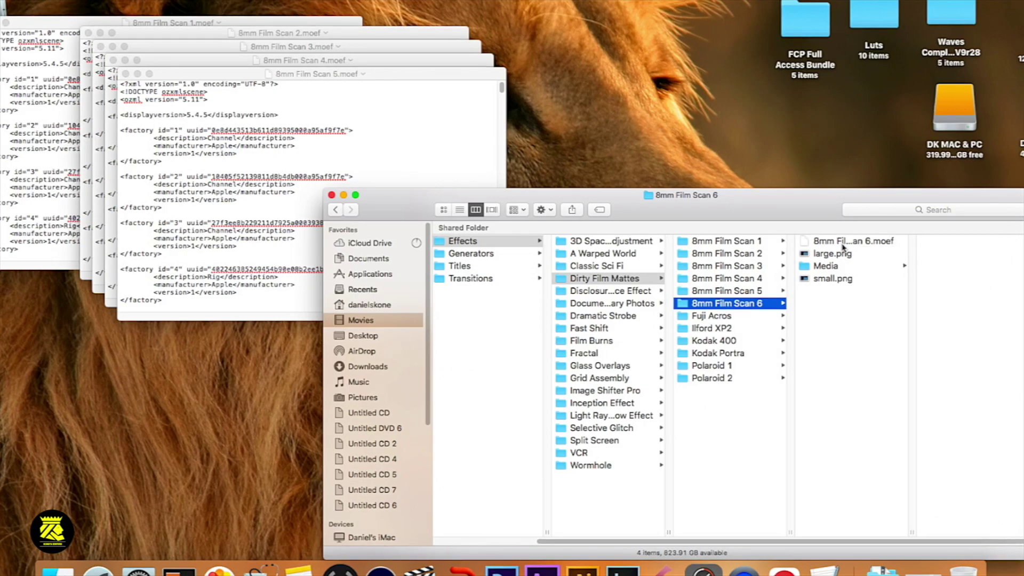
{"action": "double_click", "coordinate": [843, 245]}
Open the Fuji Acros and Ilford XP2 templates in TextEdit
{"action": "left_click", "coordinate": [728, 319]}
{"action": "left_click", "coordinate": [728, 318]}
{"action": "key", "text": "Right"}
{"action": "key", "text": "cmd+o"}
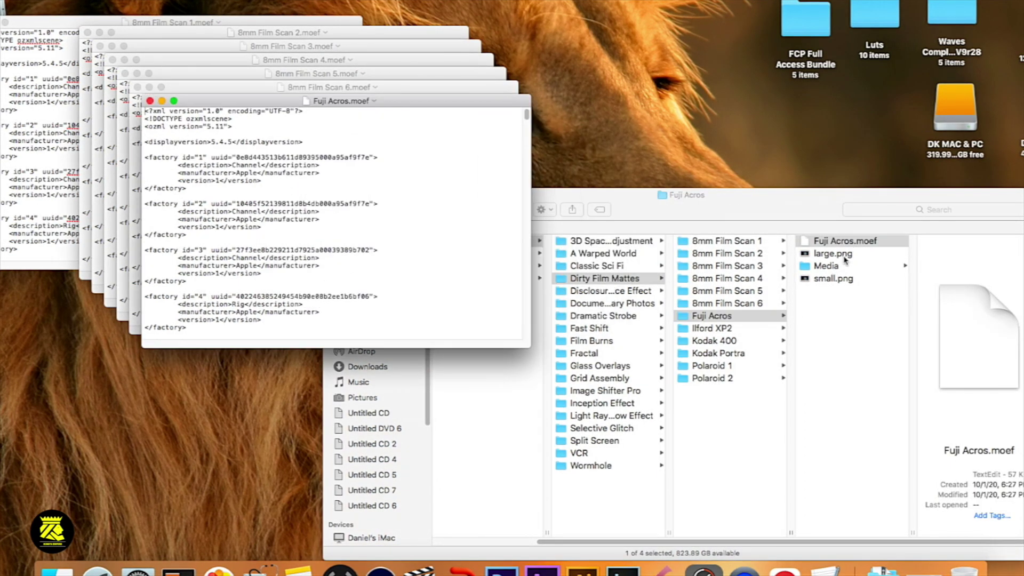
{"action": "left_click", "coordinate": [736, 328]}
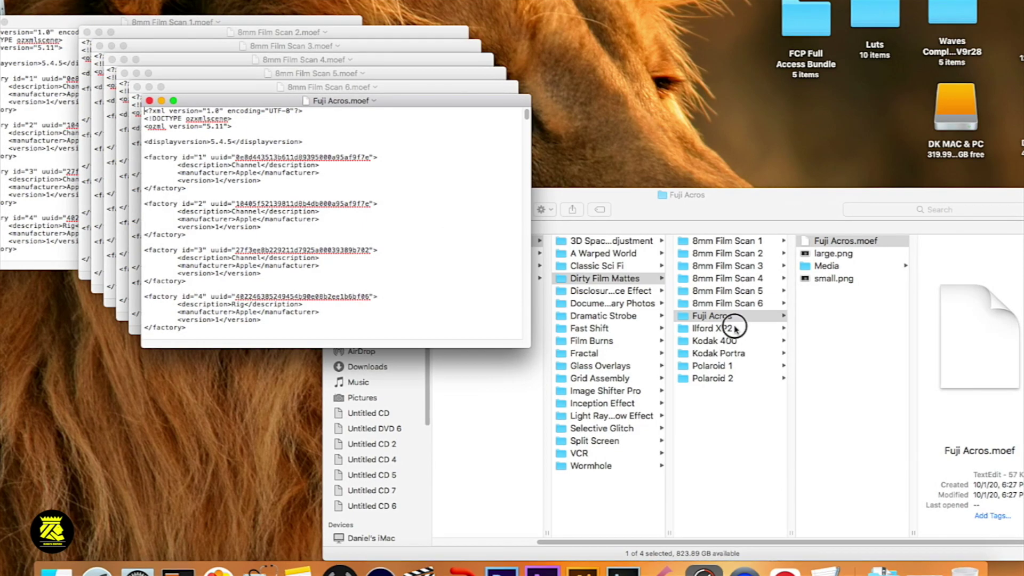
{"action": "double_click", "coordinate": [846, 241]}
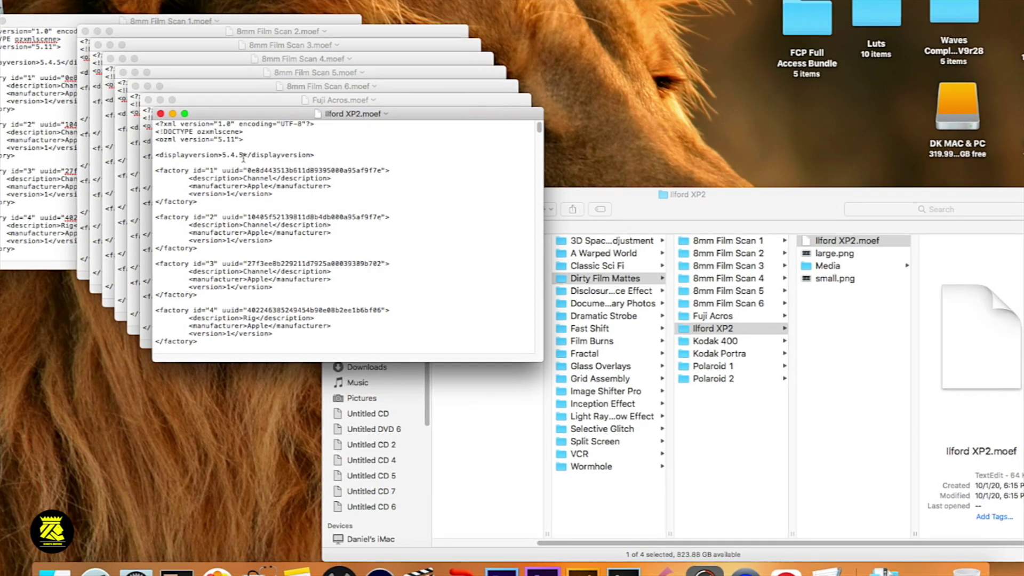
Open the Kodak 400 and Kodak Portra templates in TextEdit
{"action": "left_click", "coordinate": [753, 346]}
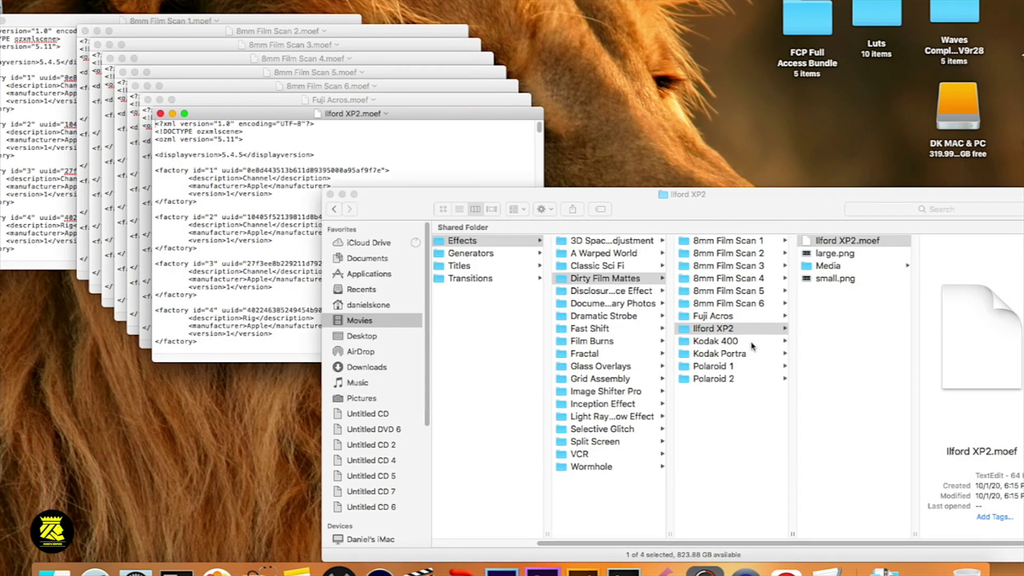
{"action": "left_click", "coordinate": [752, 343]}
{"action": "left_click", "coordinate": [828, 251]}
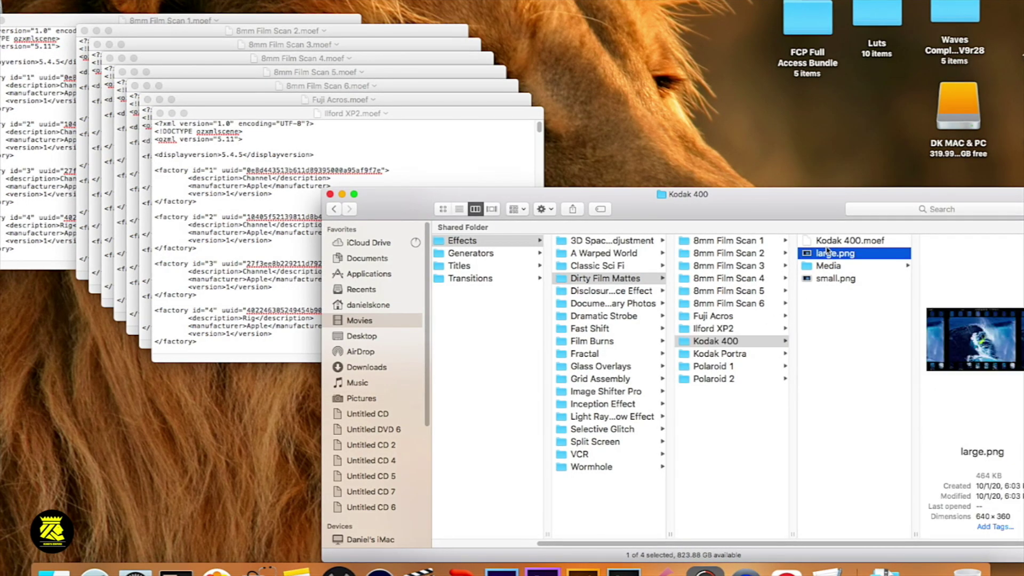
{"action": "left_click", "coordinate": [830, 241]}
{"action": "double_click", "coordinate": [830, 241]}
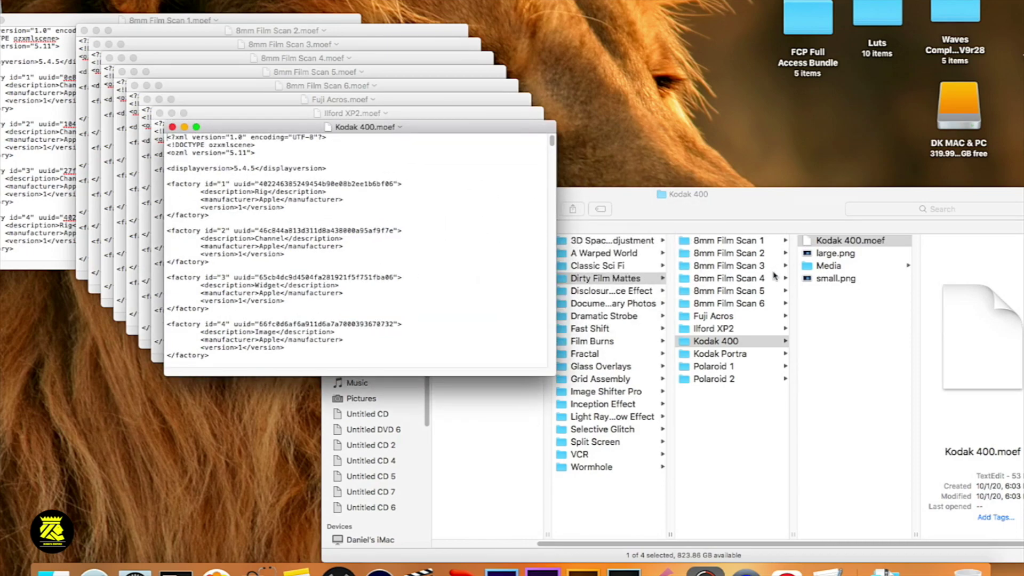
{"action": "left_click", "coordinate": [732, 356]}
{"action": "left_click", "coordinate": [743, 358]}
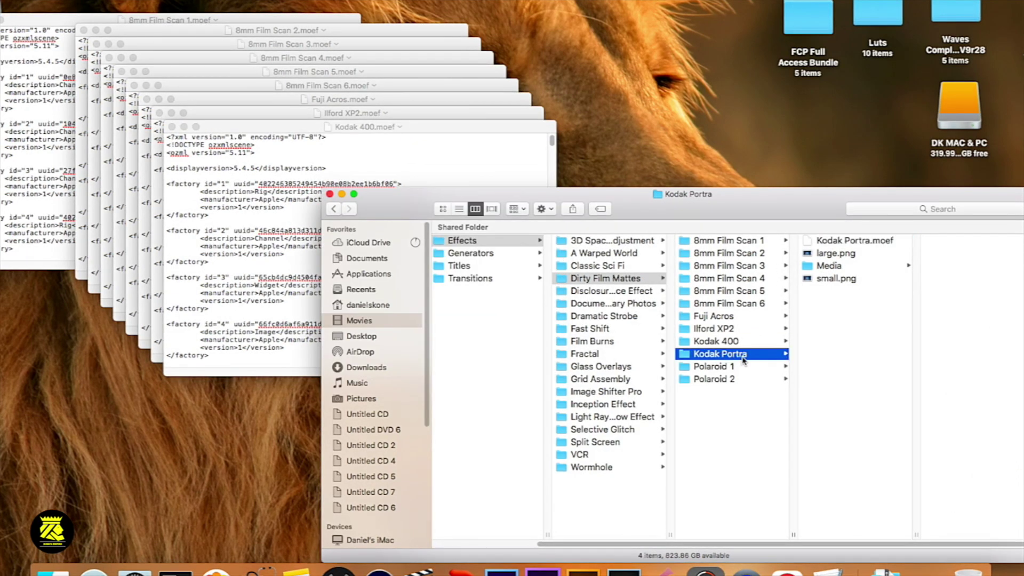
{"action": "left_click", "coordinate": [827, 241]}
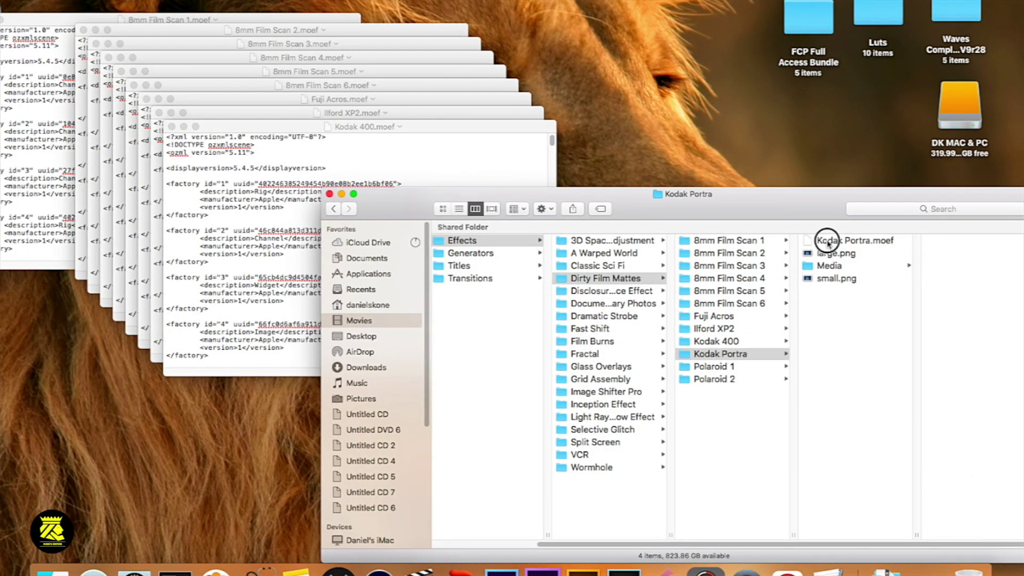
{"action": "double_click", "coordinate": [828, 242]}
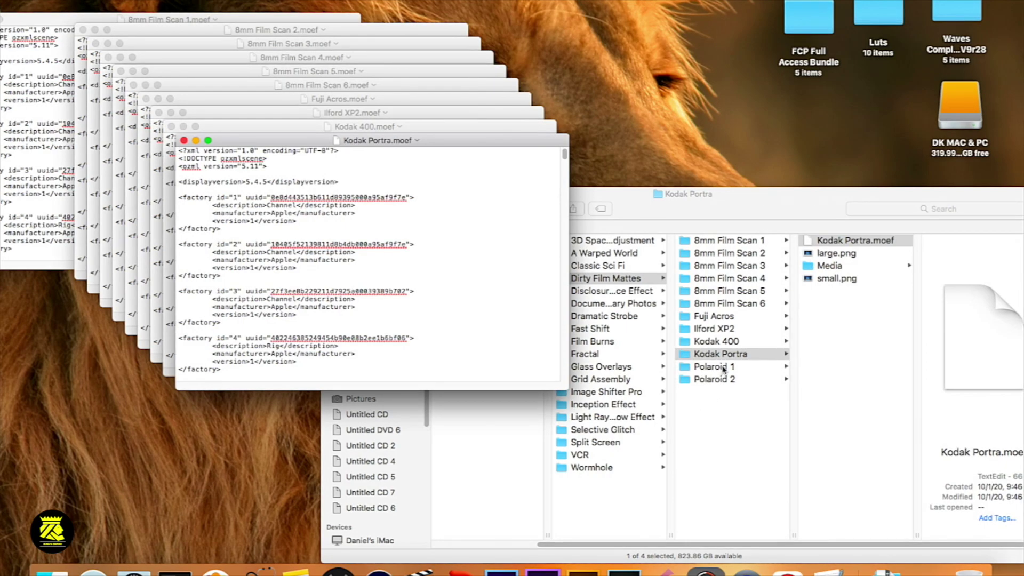
Open the Polaroid 1 and Polaroid 2 templates in TextEdit
{"action": "left_click", "coordinate": [724, 370]}
{"action": "left_click", "coordinate": [724, 369]}
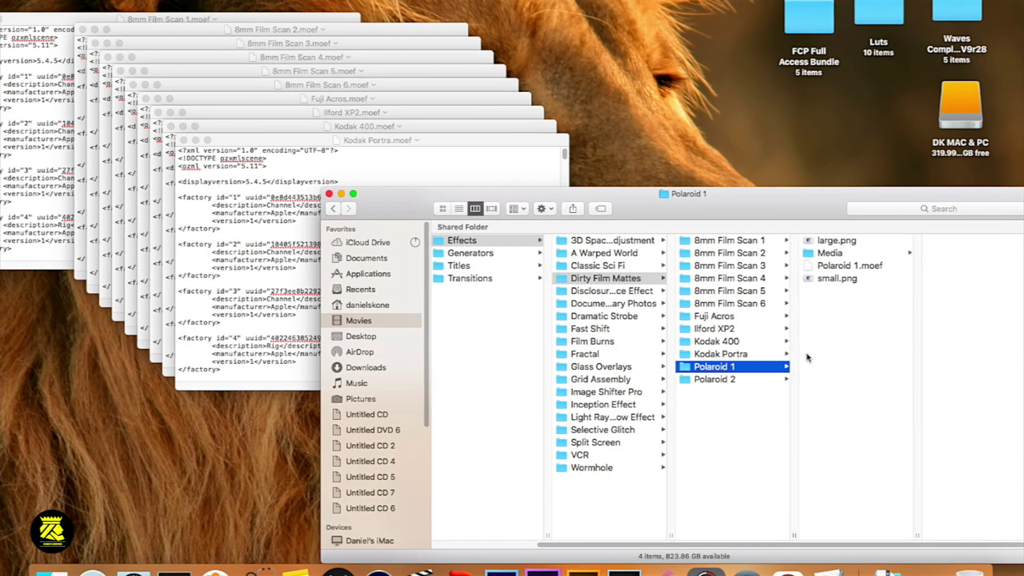
{"action": "left_click", "coordinate": [836, 267]}
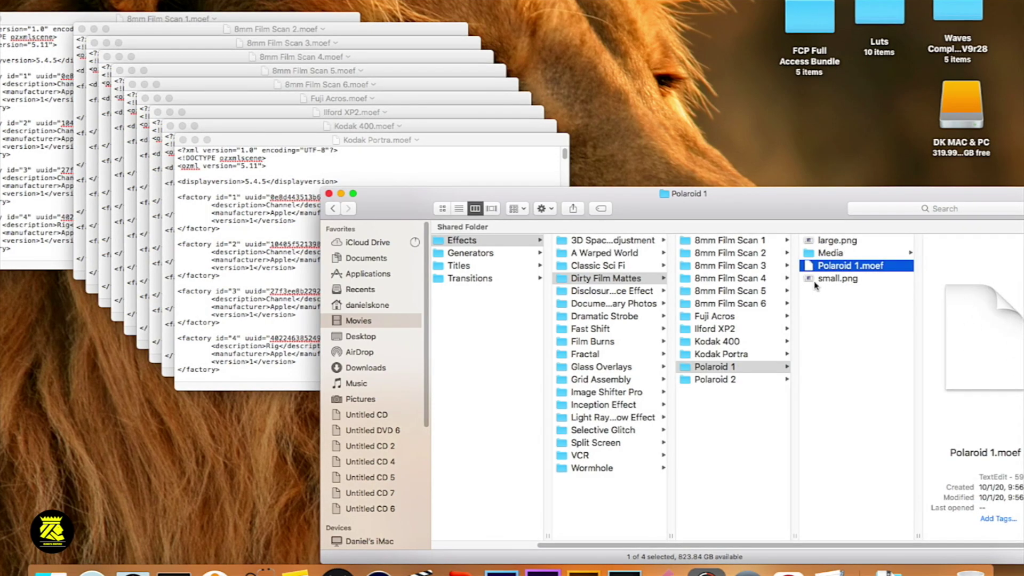
{"action": "double_click", "coordinate": [835, 266]}
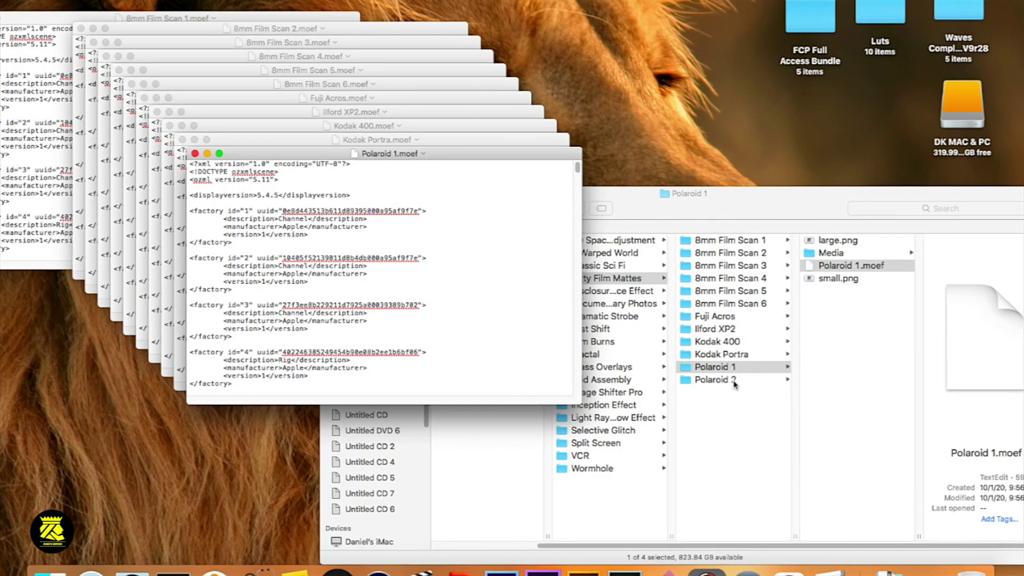
{"action": "left_click", "coordinate": [734, 381]}
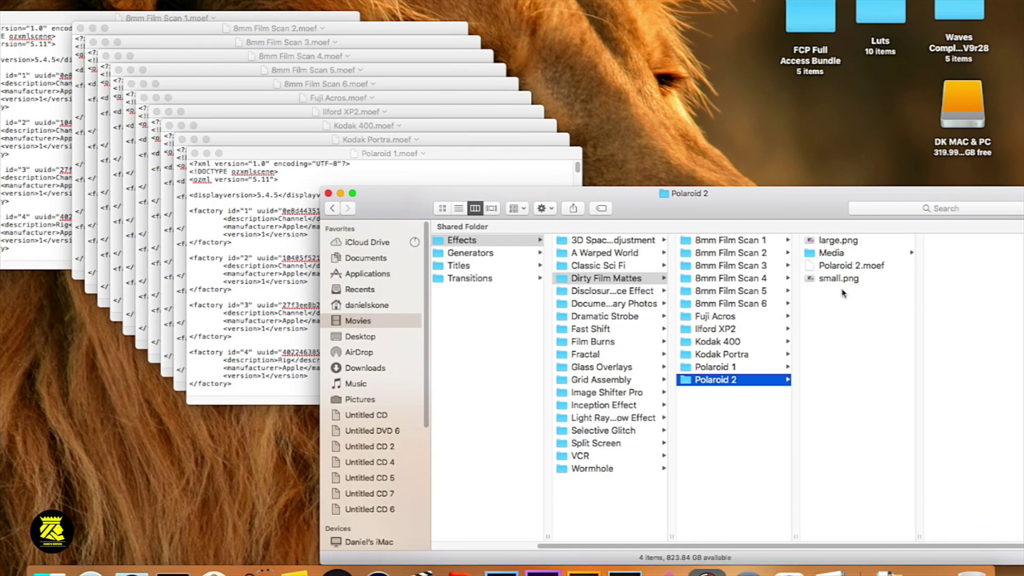
{"action": "double_click", "coordinate": [830, 265]}
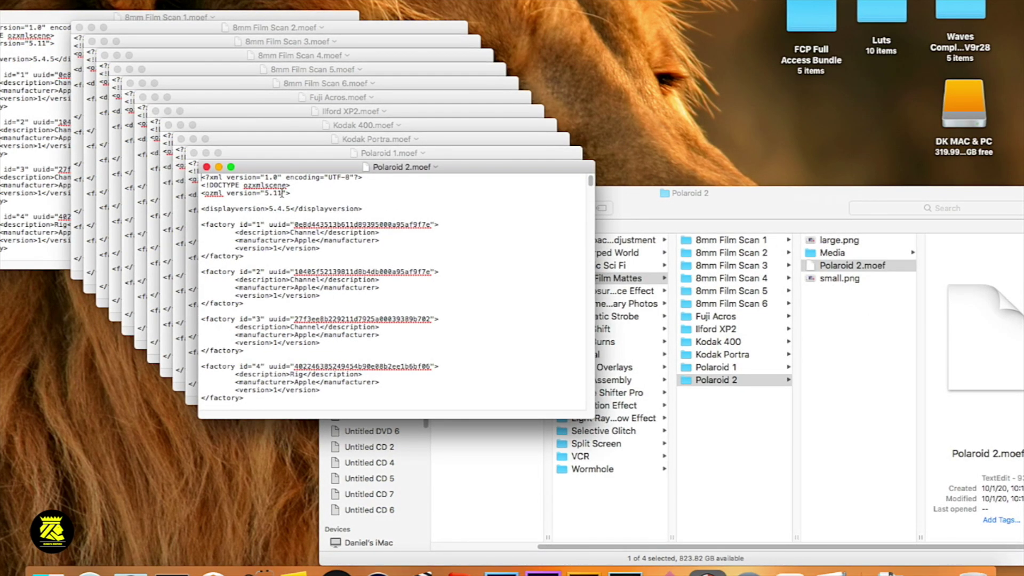
Set Polaroid 2's ozml version to 5.8 and displayversion to 5.3.2, save and close it
{"action": "double_click", "coordinate": [279, 194]}
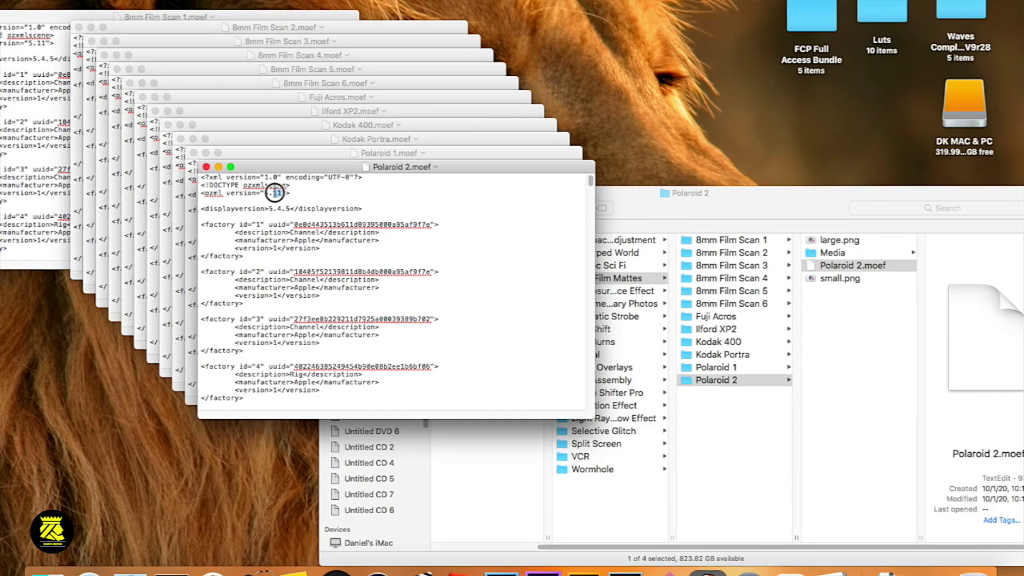
{"action": "type", "text": "0"}
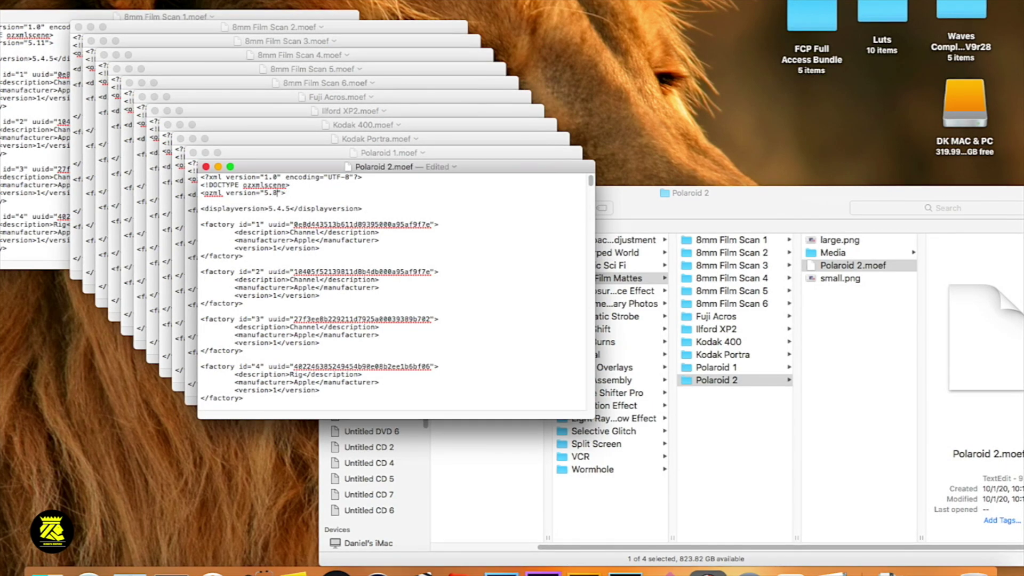
{"action": "left_click_drag", "start_coordinate": [290, 209], "coordinate": [269, 208]}
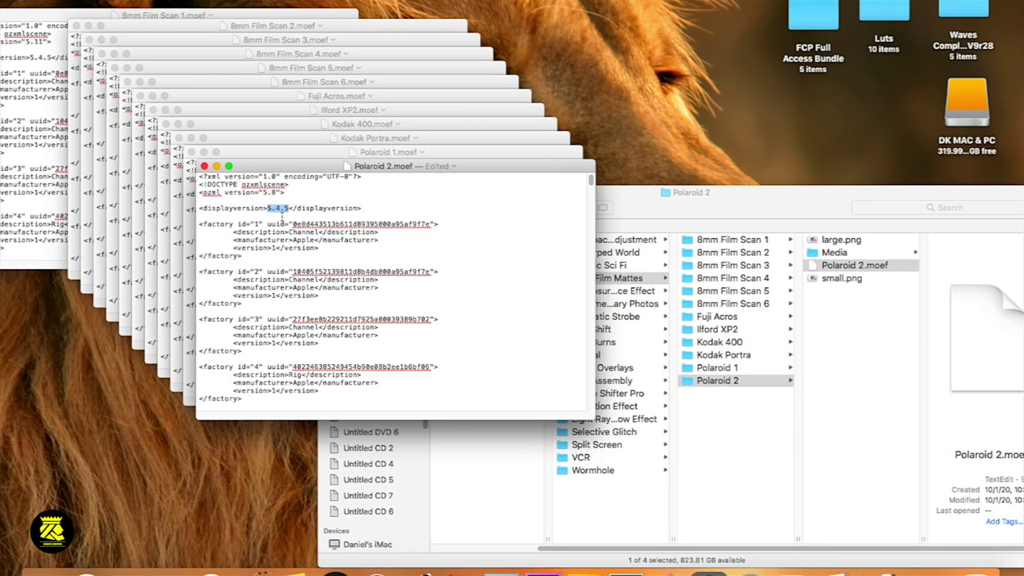
{"action": "type", "text": "5.3.2"}
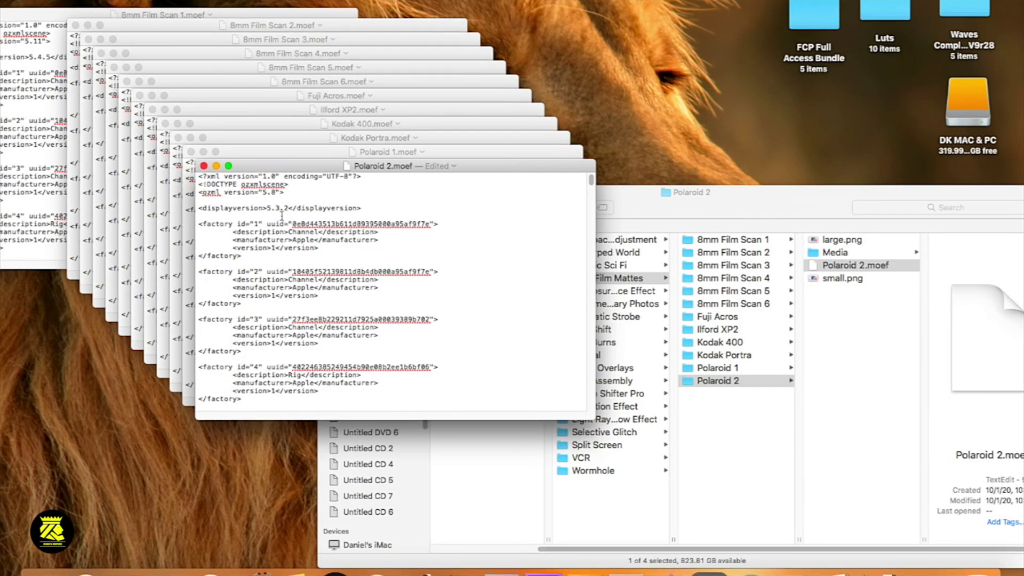
{"action": "key", "text": "super+s"}
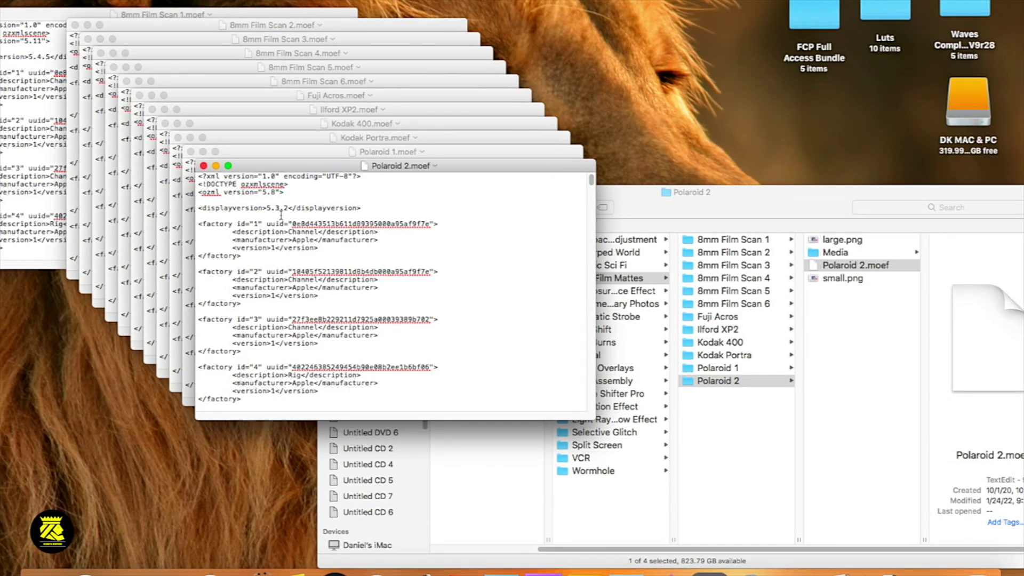
{"action": "left_click", "coordinate": [203, 166]}
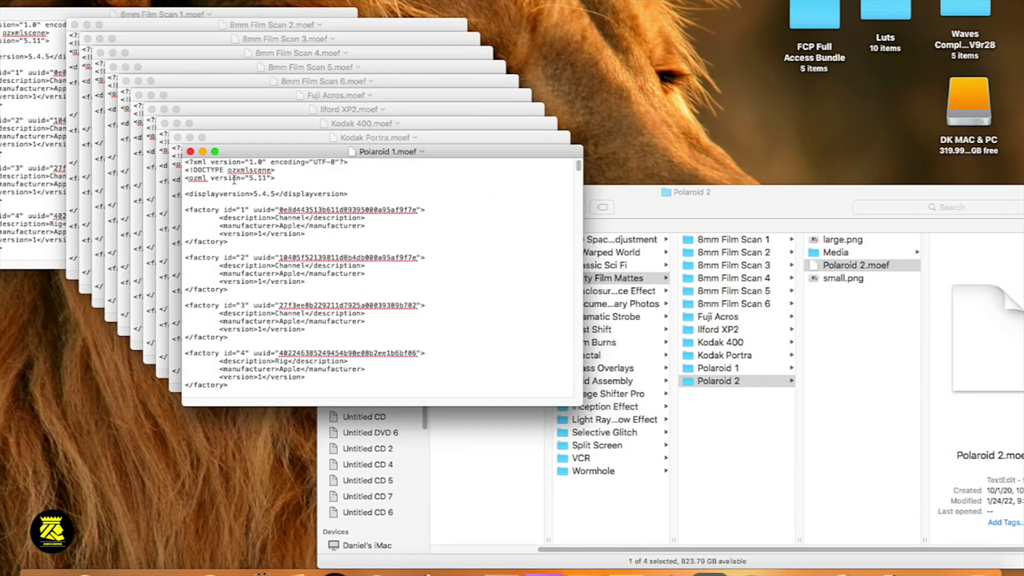
Change Polaroid 1 to ozml version 5.8 and displayversion 5.3.2, save and close it
{"action": "double_click", "coordinate": [262, 178]}
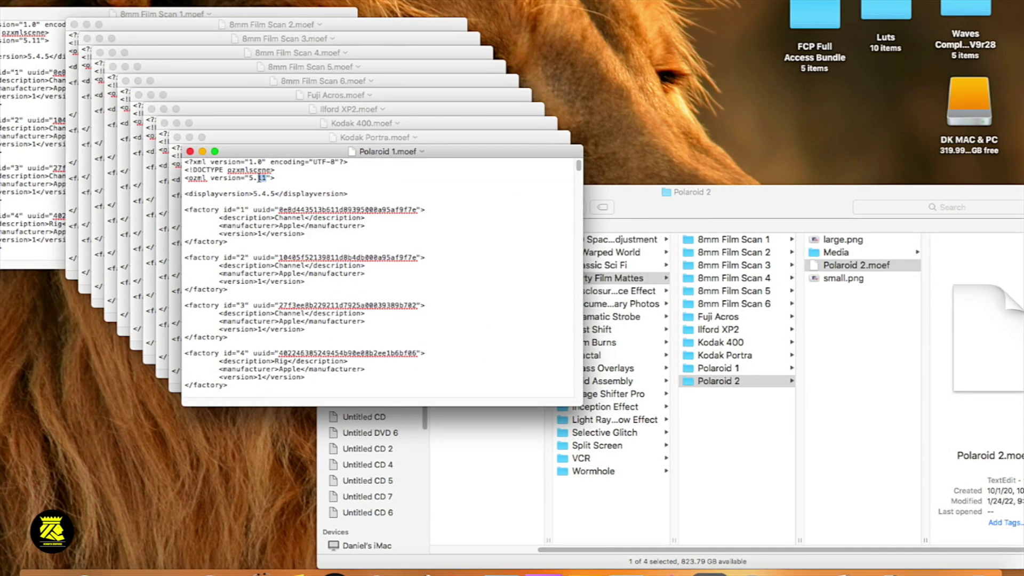
{"action": "type", "text": "8"}
{"action": "left_click", "coordinate": [274, 194]}
{"action": "left_click_drag", "start_coordinate": [274, 194], "coordinate": [253, 194]}
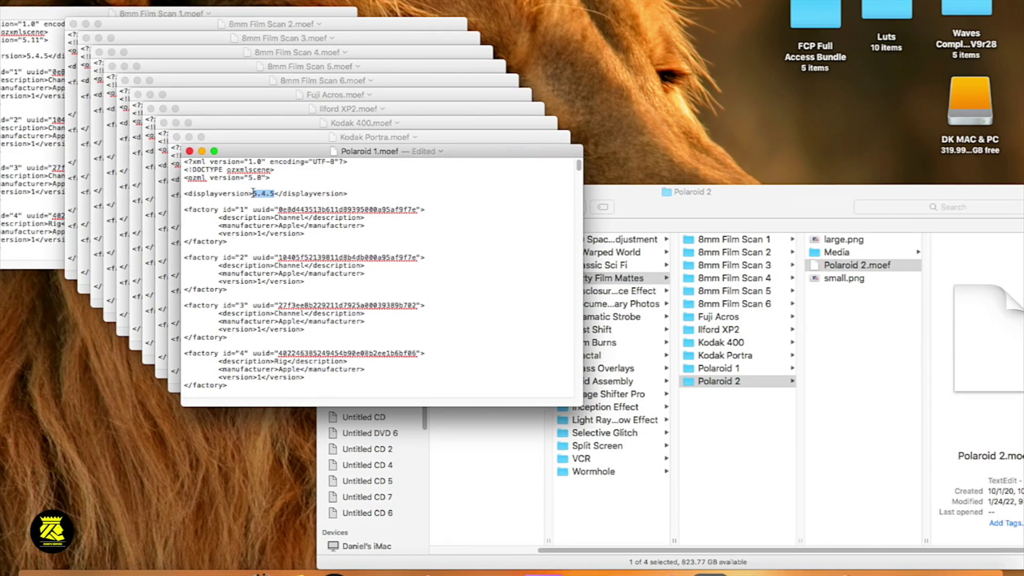
{"action": "type", "text": "5.3.2"}
{"action": "key", "text": "super+s"}
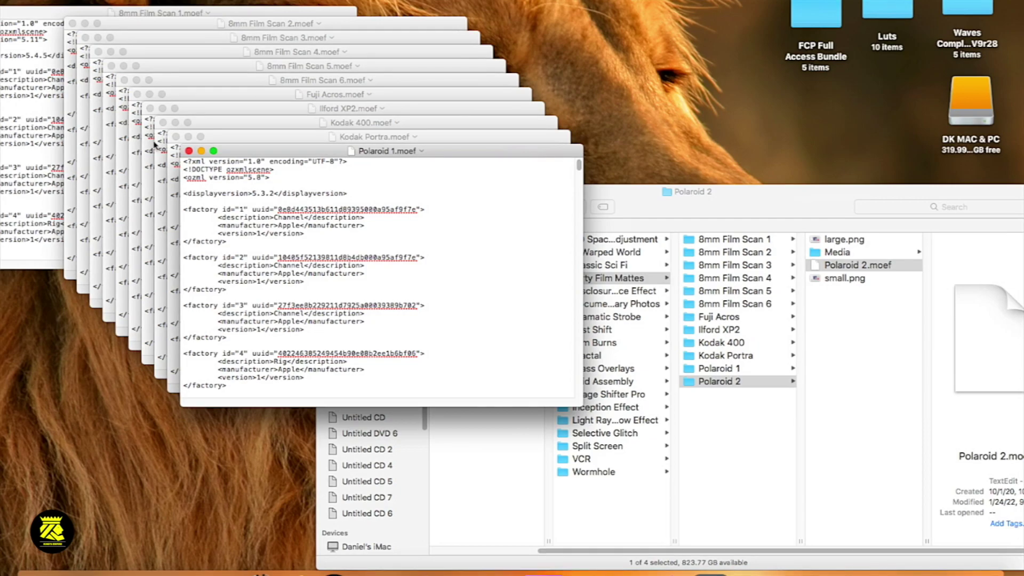
{"action": "left_click", "coordinate": [189, 151]}
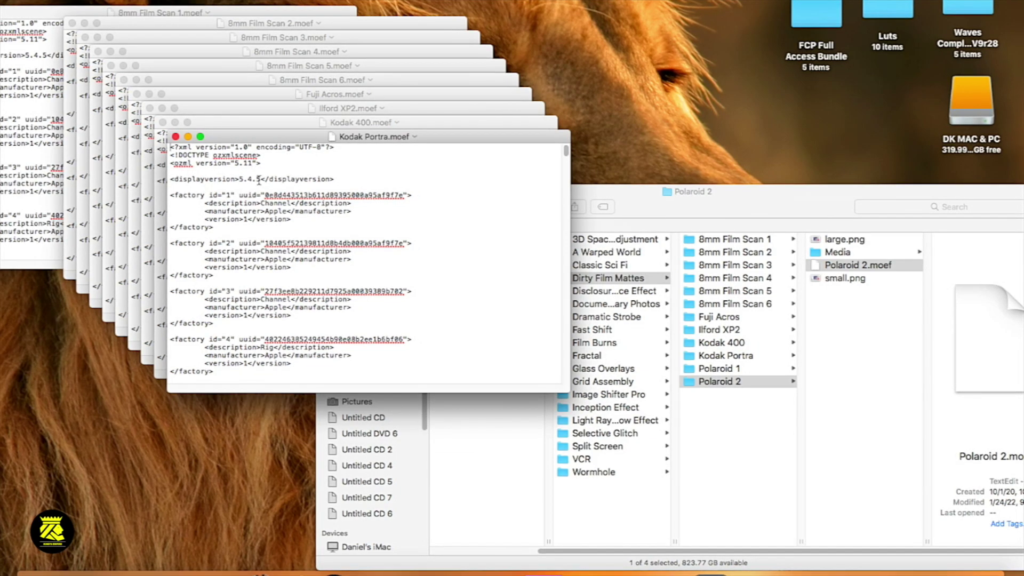
Change Kodak Portra to displayversion 5.3.2 and ozml version 5.8, save and close it
{"action": "left_click_drag", "start_coordinate": [262, 180], "coordinate": [239, 179]}
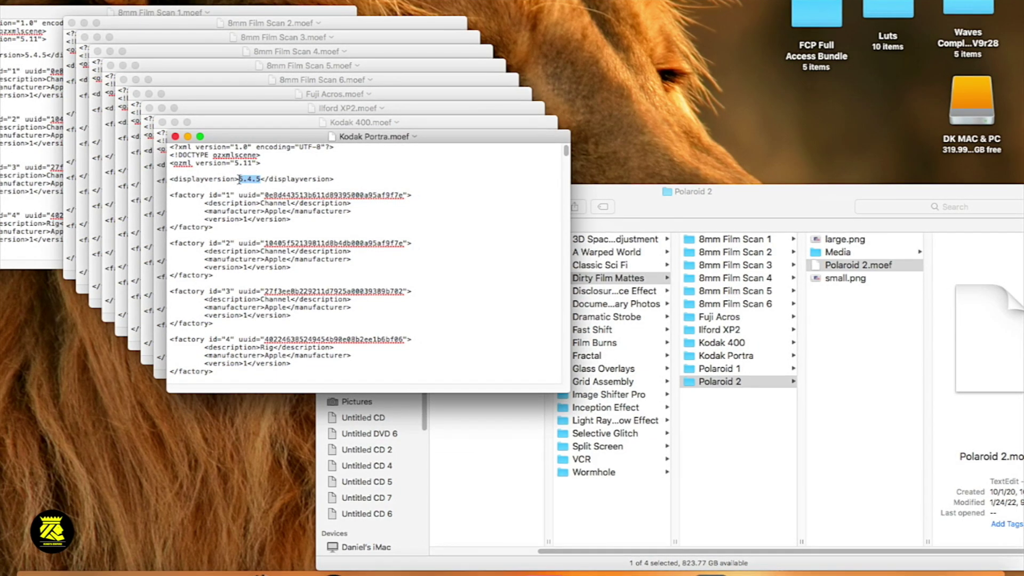
{"action": "type", "text": "5.3.2"}
{"action": "left_click", "coordinate": [250, 165]}
{"action": "left_click_drag", "start_coordinate": [250, 164], "coordinate": [245, 164]}
{"action": "type", "text": "8"}
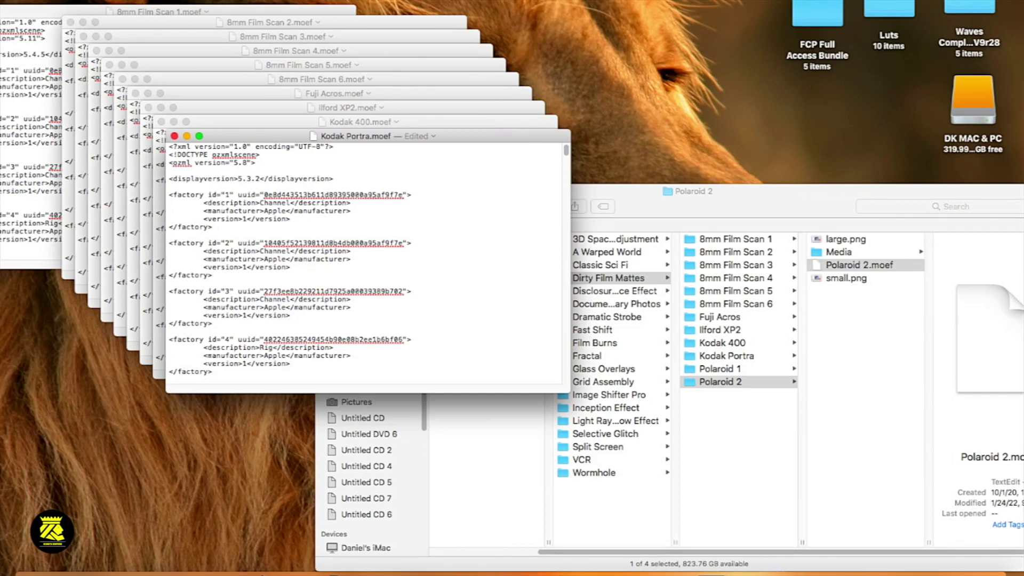
{"action": "key", "text": "super+s"}
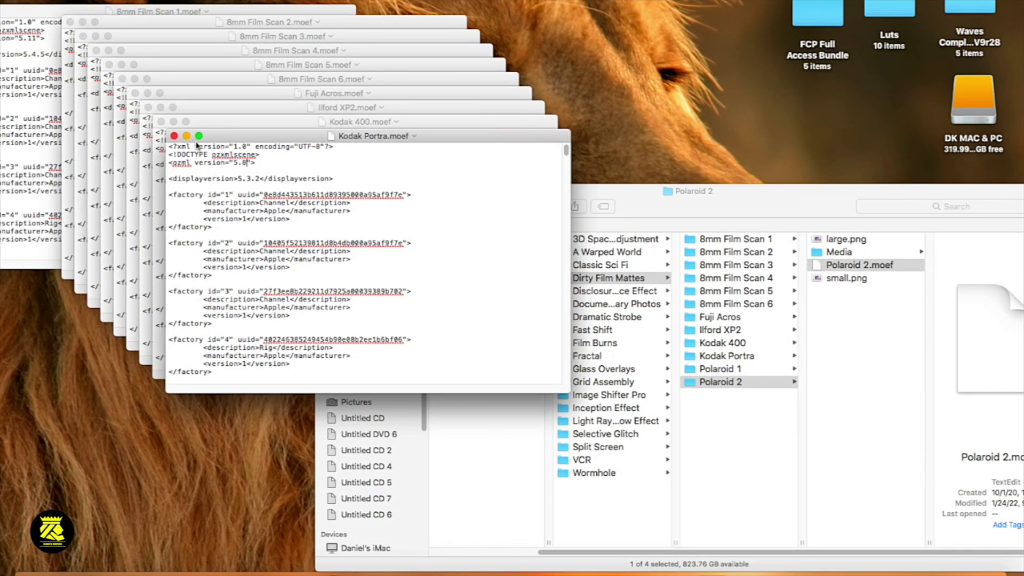
{"action": "left_click", "coordinate": [174, 136]}
Change Kodak 400 to ozml version 5.8 and displayversion 5.3.2, save and close it
{"action": "left_click_drag", "start_coordinate": [238, 150], "coordinate": [230, 149]}
{"action": "type", "text": "8"}
{"action": "left_click_drag", "start_coordinate": [246, 164], "coordinate": [225, 165]}
{"action": "type", "text": "5.3.2"}
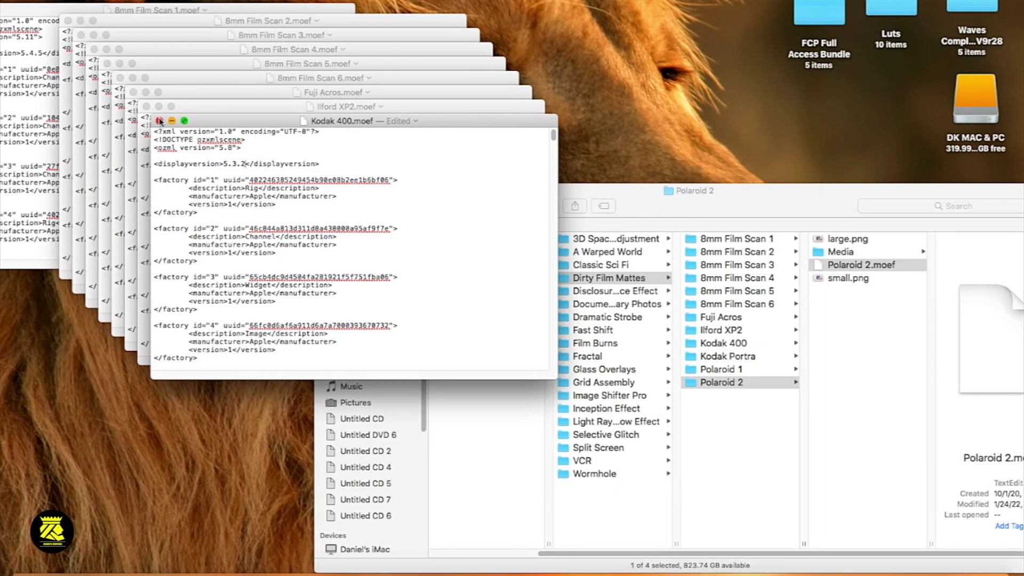
{"action": "key", "text": "super+s"}
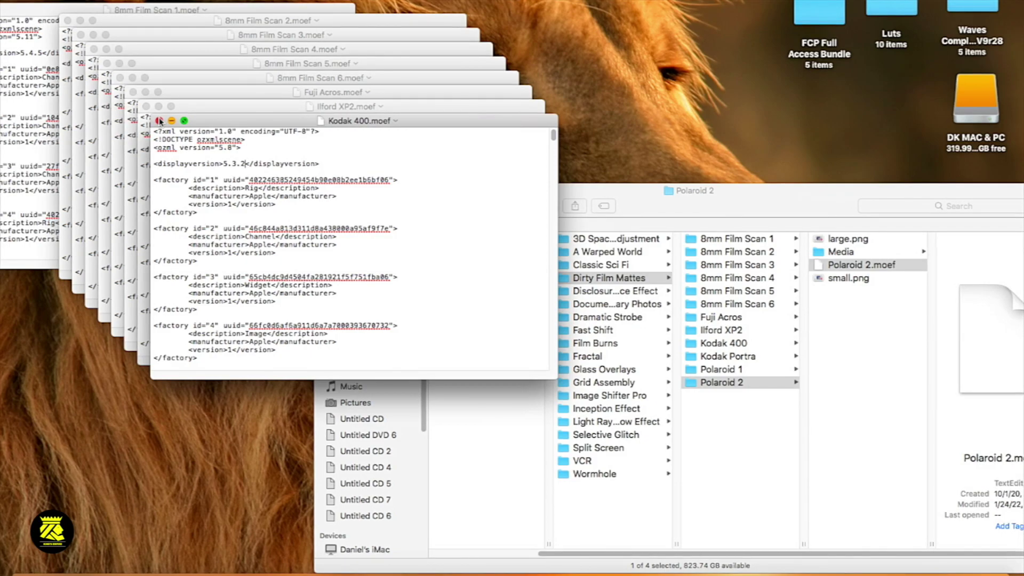
{"action": "left_click", "coordinate": [160, 121]}
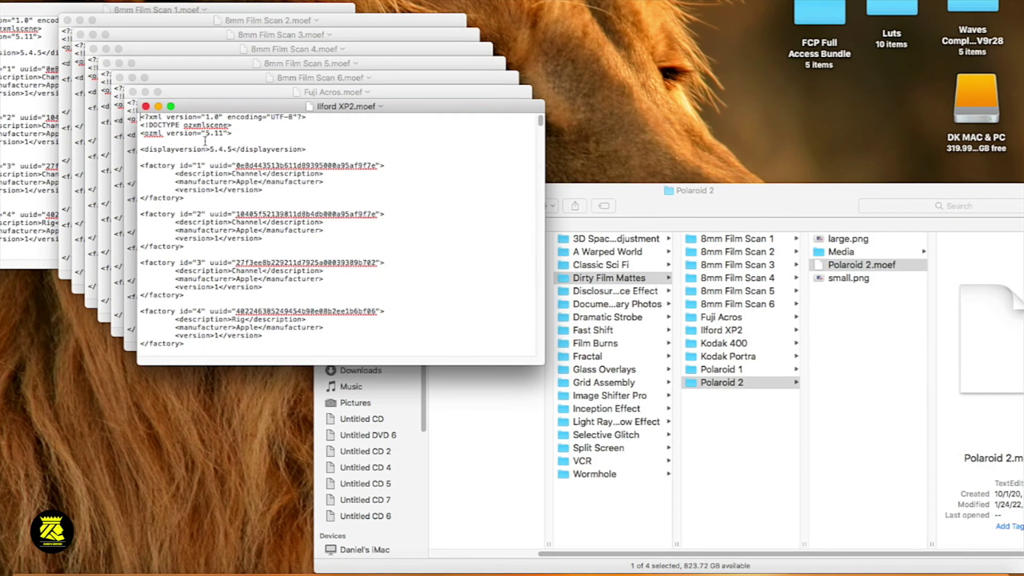
Change Ilford XP2 to ozml version 5.8 and displayversion 5.3.2 and save it
{"action": "left_click_drag", "start_coordinate": [223, 133], "coordinate": [216, 133]}
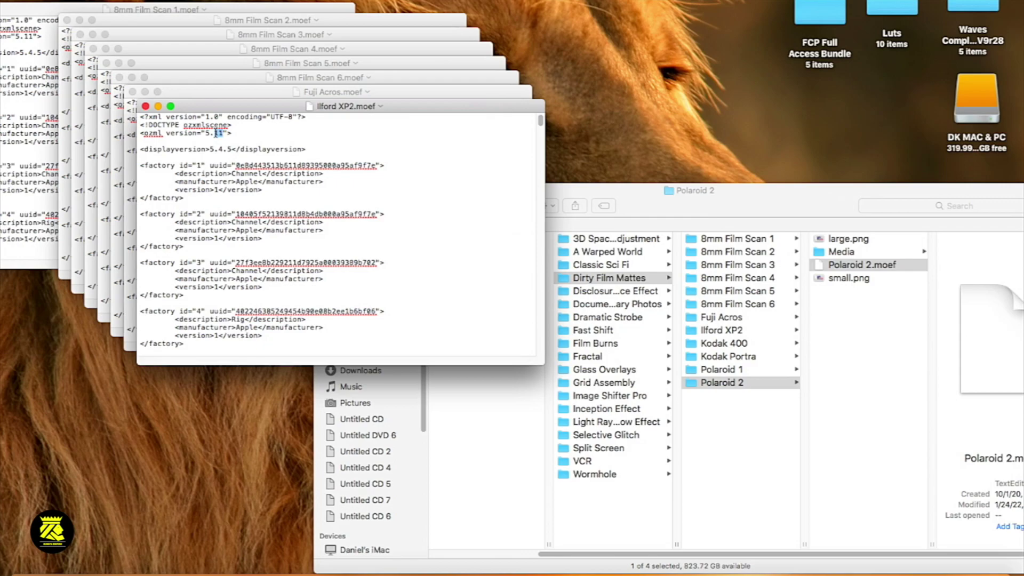
{"action": "type", "text": "8"}
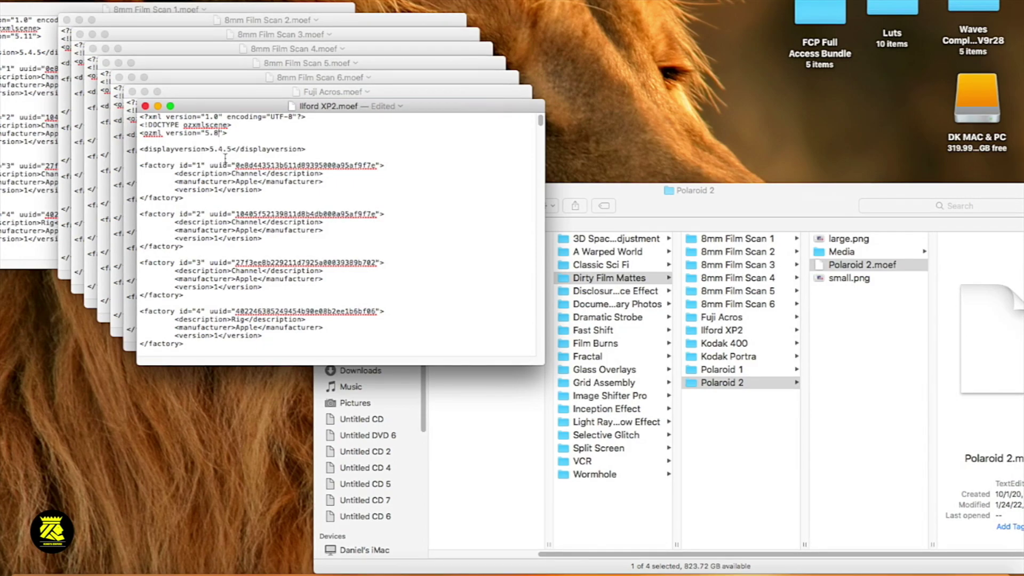
{"action": "left_click_drag", "start_coordinate": [231, 150], "coordinate": [211, 149]}
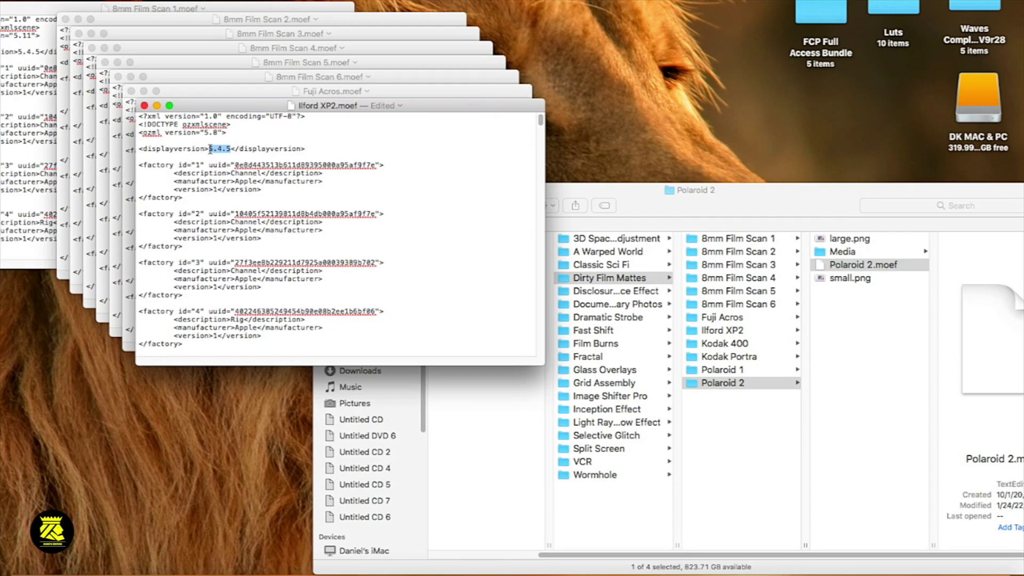
{"action": "type", "text": "5.3.2"}
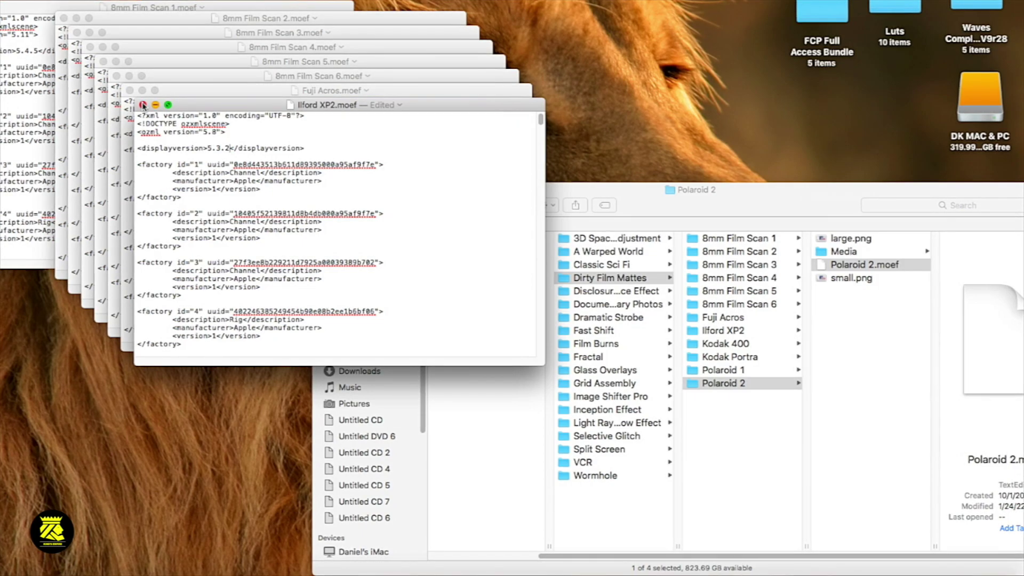
{"action": "key", "text": "super+s"}
Change Fuji Acros to ozml version 5.8 and displayversion 5.3.2, save and close it
{"action": "left_click", "coordinate": [143, 105]}
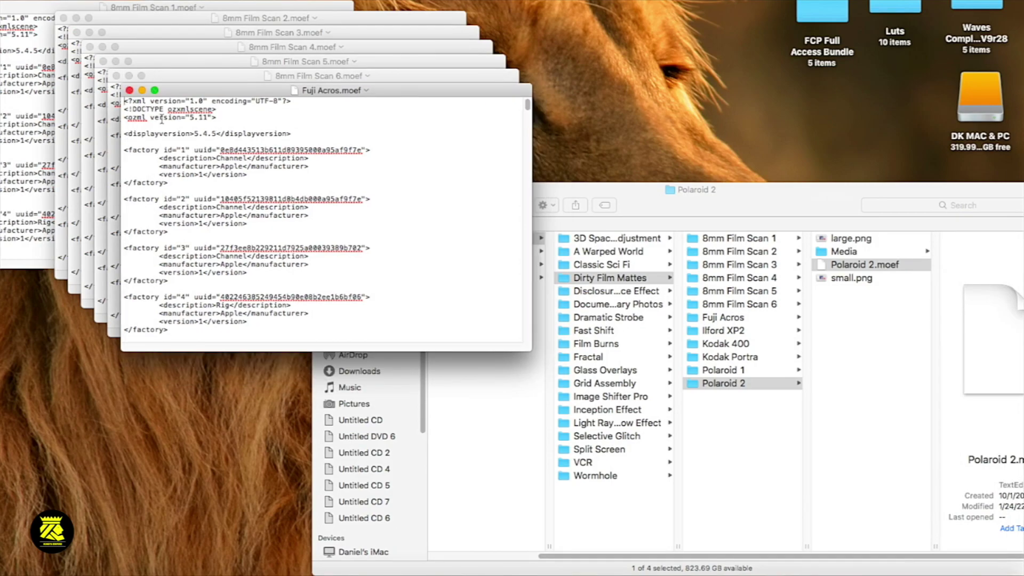
{"action": "left_click_drag", "start_coordinate": [207, 118], "coordinate": [201, 120]}
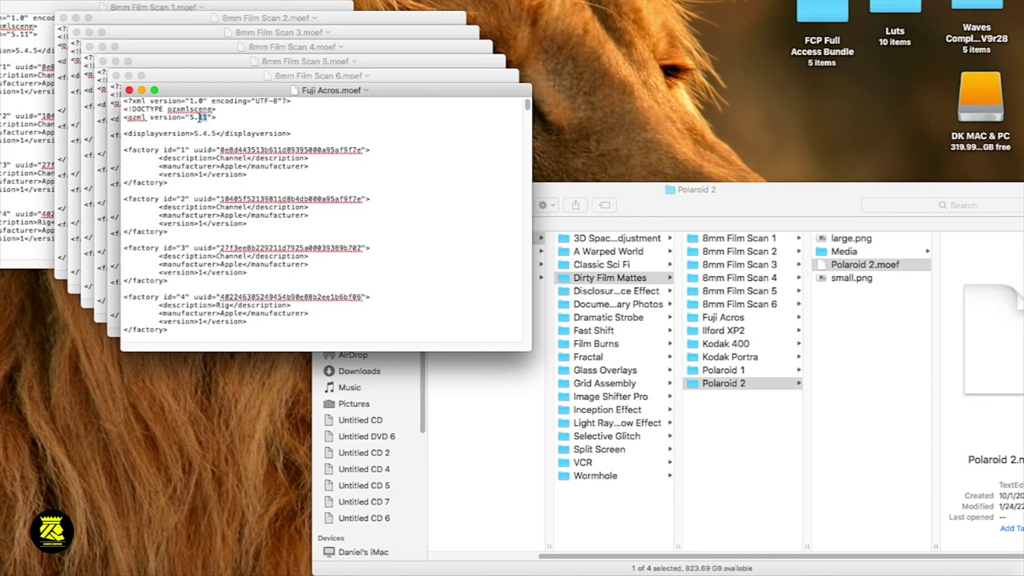
{"action": "type", "text": "8"}
{"action": "left_click_drag", "start_coordinate": [219, 134], "coordinate": [194, 135]}
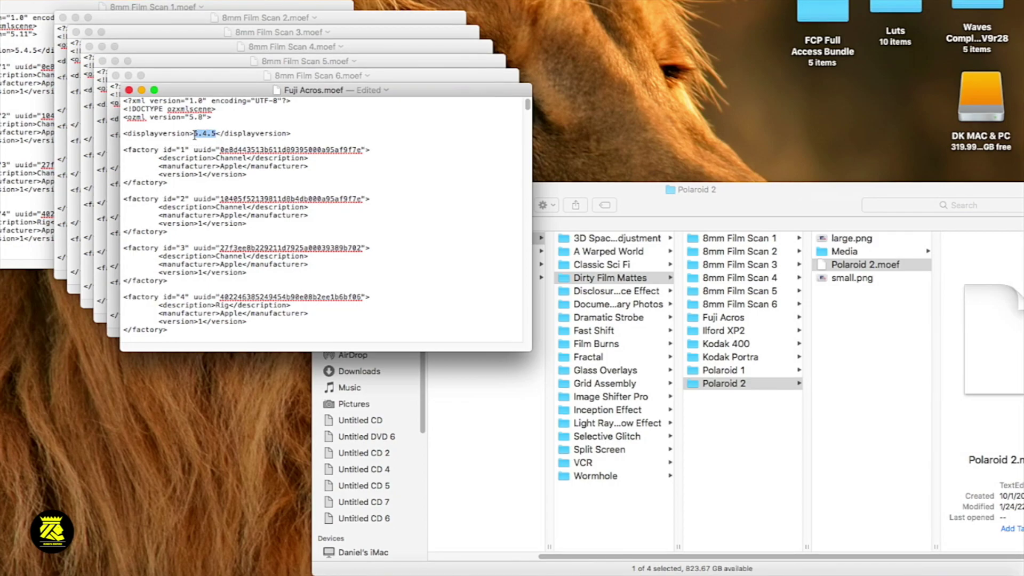
{"action": "type", "text": "5.3.2"}
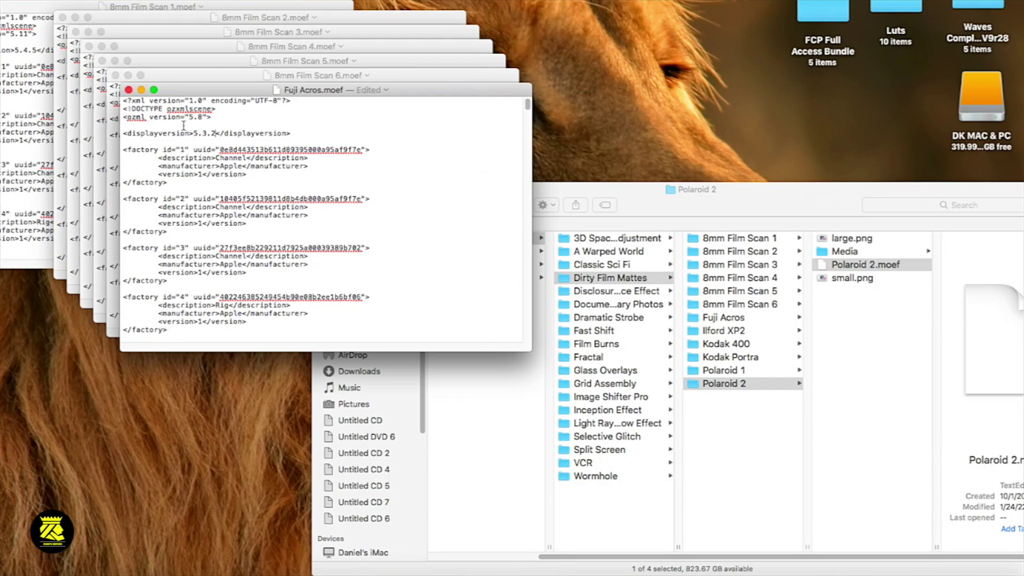
{"action": "key", "text": "super+s"}
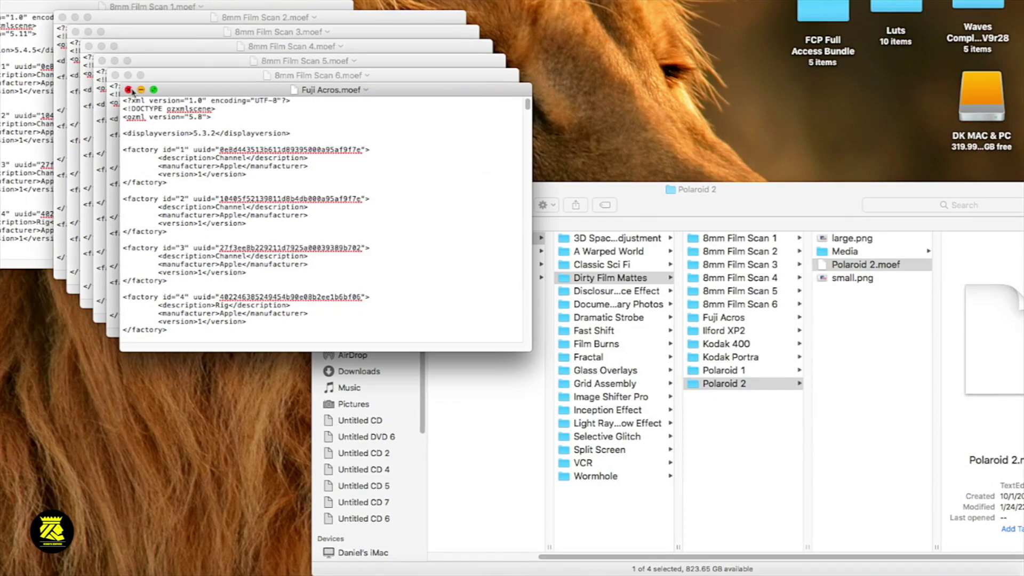
{"action": "key", "text": "super+w"}
Change 8mm Film Scan 6 to ozml version 5.8 and displayversion 5.3.2, save and close it
{"action": "left_click_drag", "start_coordinate": [194, 103], "coordinate": [185, 103]}
{"action": "type", "text": "8"}
{"action": "left_click_drag", "start_coordinate": [202, 119], "coordinate": [181, 119]}
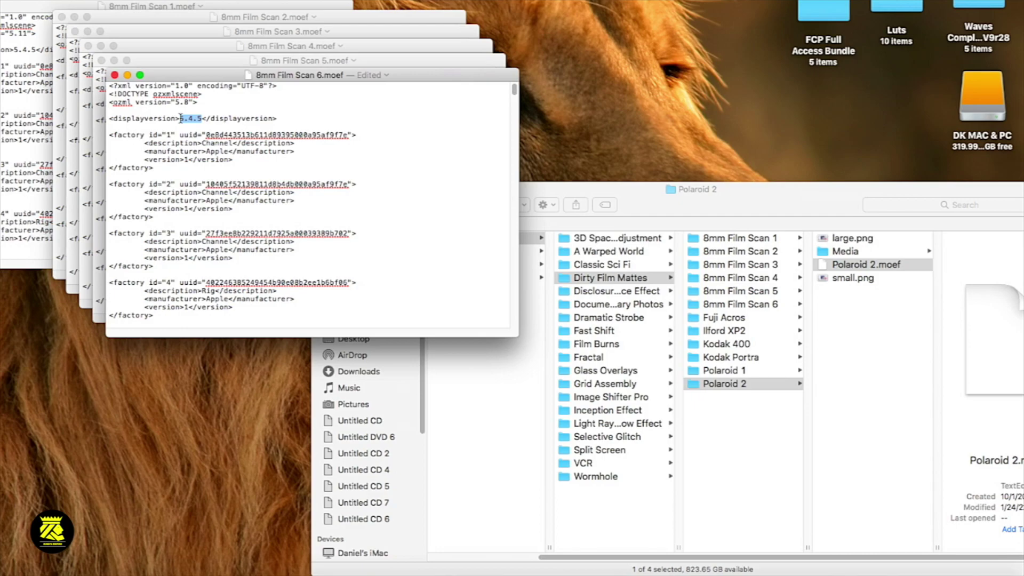
{"action": "type", "text": "5.3.2"}
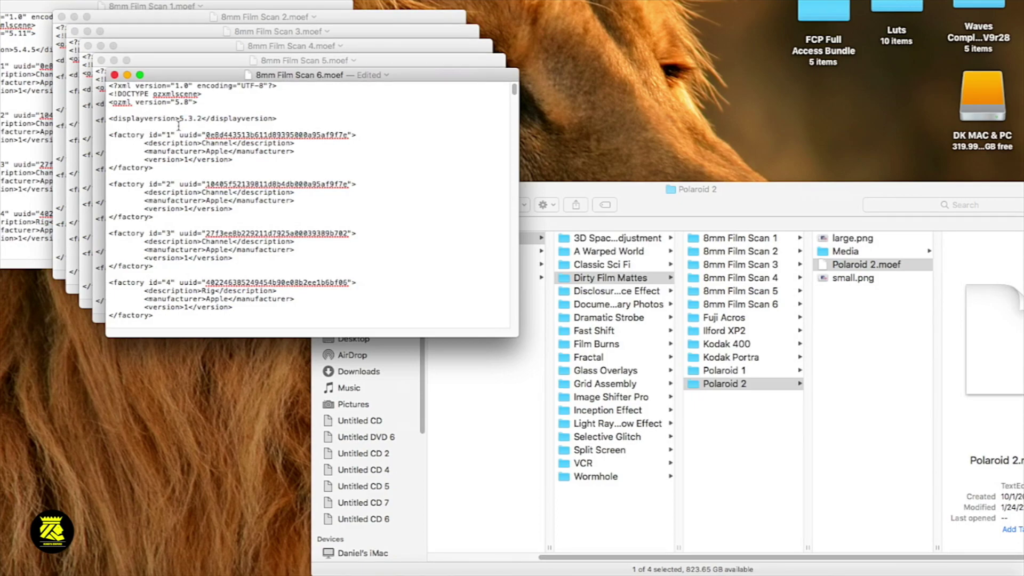
{"action": "key", "text": "super+s"}
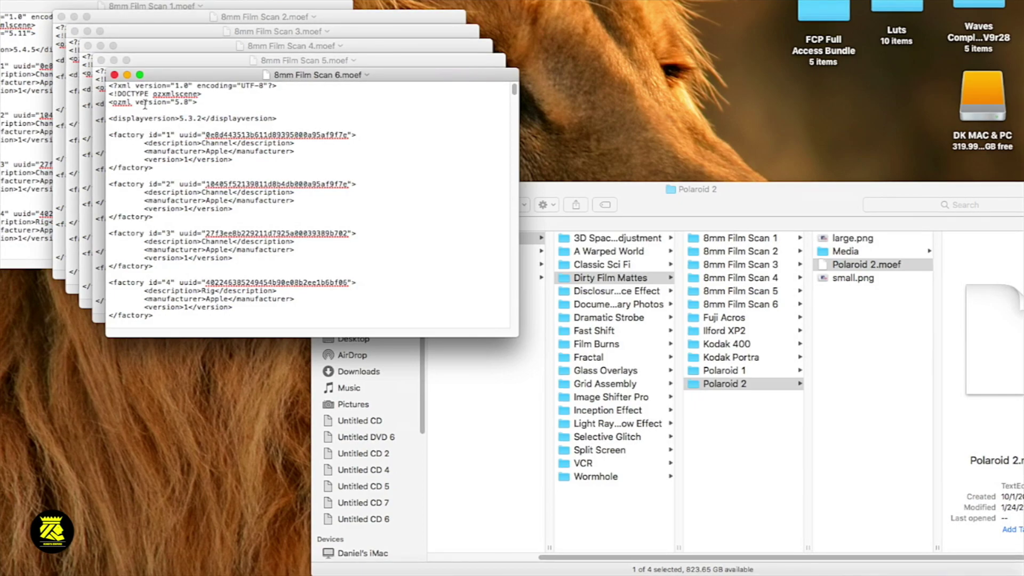
{"action": "left_click", "coordinate": [114, 75]}
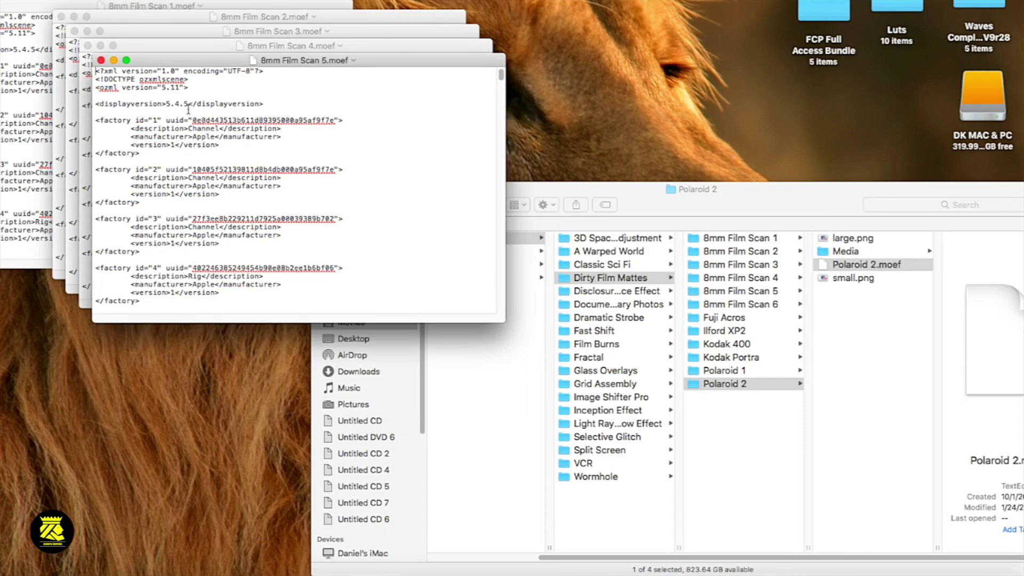
Change 8mm Film Scan 5 to ozml 5.8 and displayversion 5.3.2, save, close it
{"action": "double_click", "coordinate": [177, 87]}
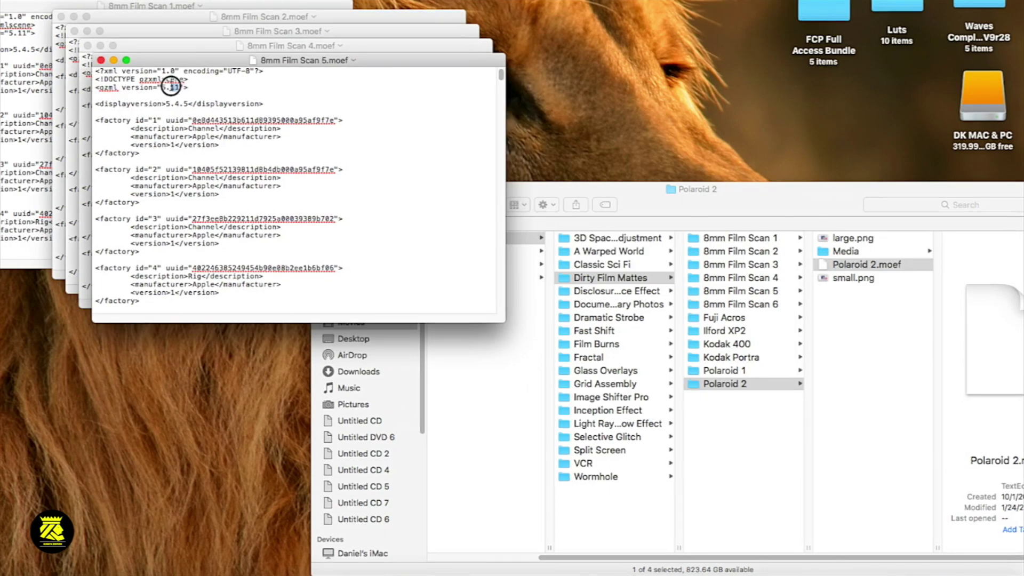
{"action": "type", "text": "8"}
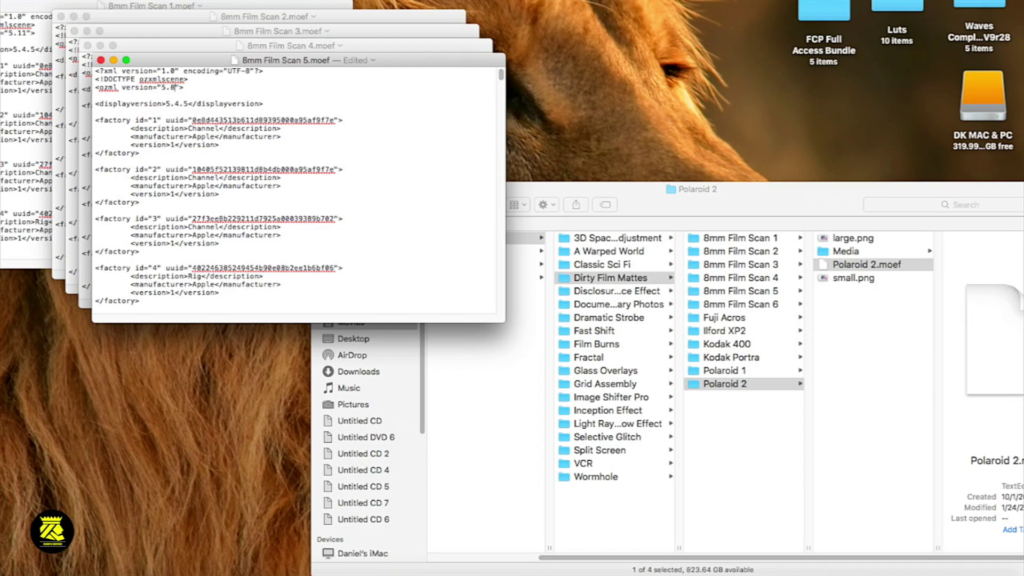
{"action": "left_click", "coordinate": [188, 101]}
{"action": "left_click_drag", "start_coordinate": [187, 102], "coordinate": [167, 102]}
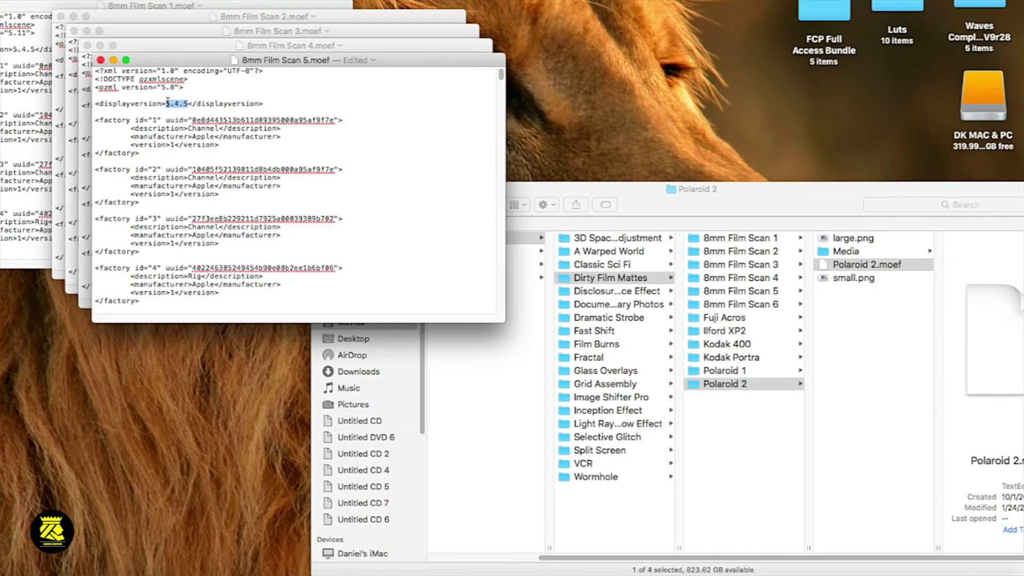
{"action": "type", "text": "5.3.2"}
{"action": "key", "text": "super+s"}
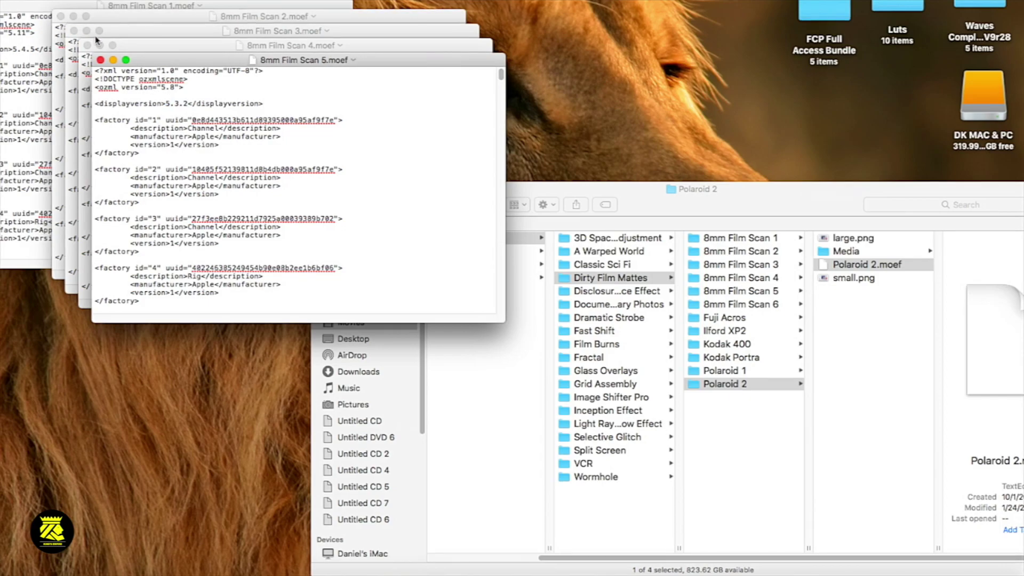
{"action": "left_click", "coordinate": [101, 59]}
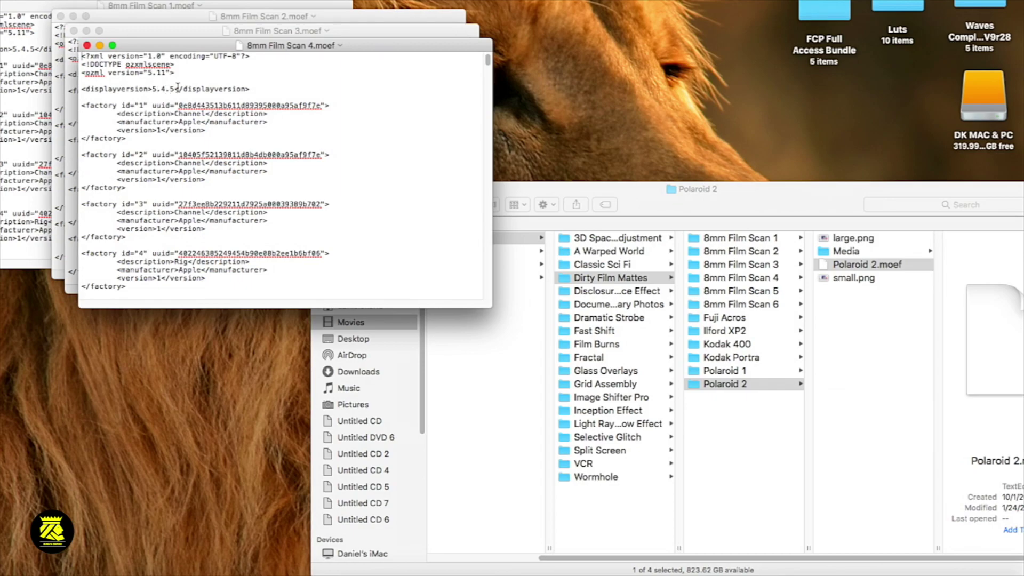
{"action": "left_click_drag", "start_coordinate": [176, 88], "coordinate": [154, 88]}
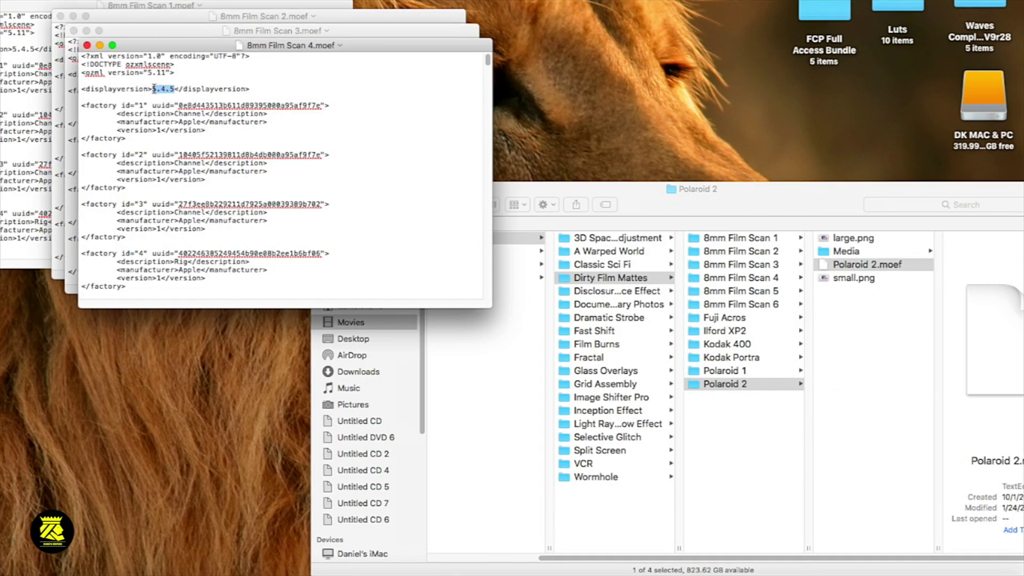